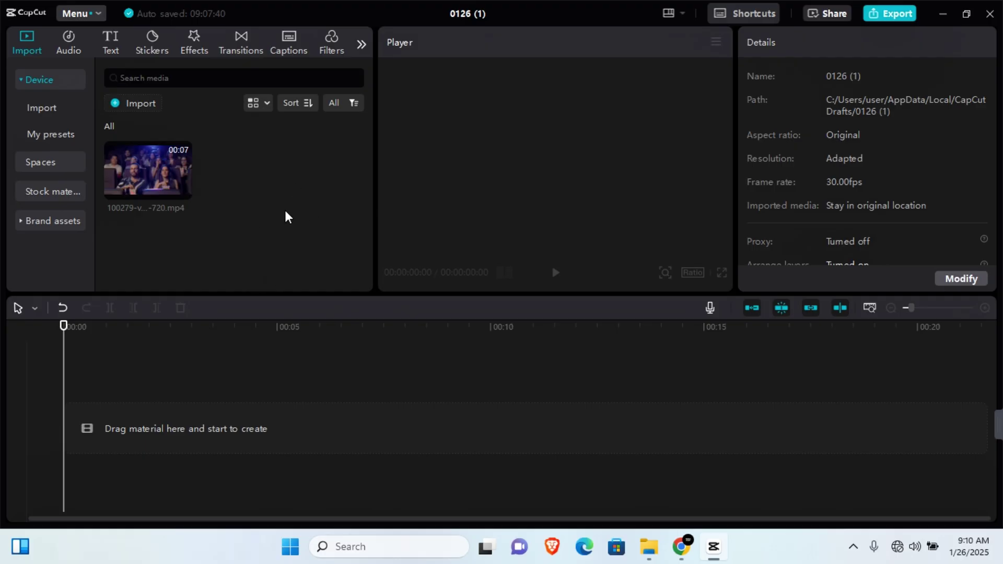
- Place the imported clip 100279-video-720.mp4 at the start of the empty timeline
{"action": "left_click", "coordinate": [142, 102]}
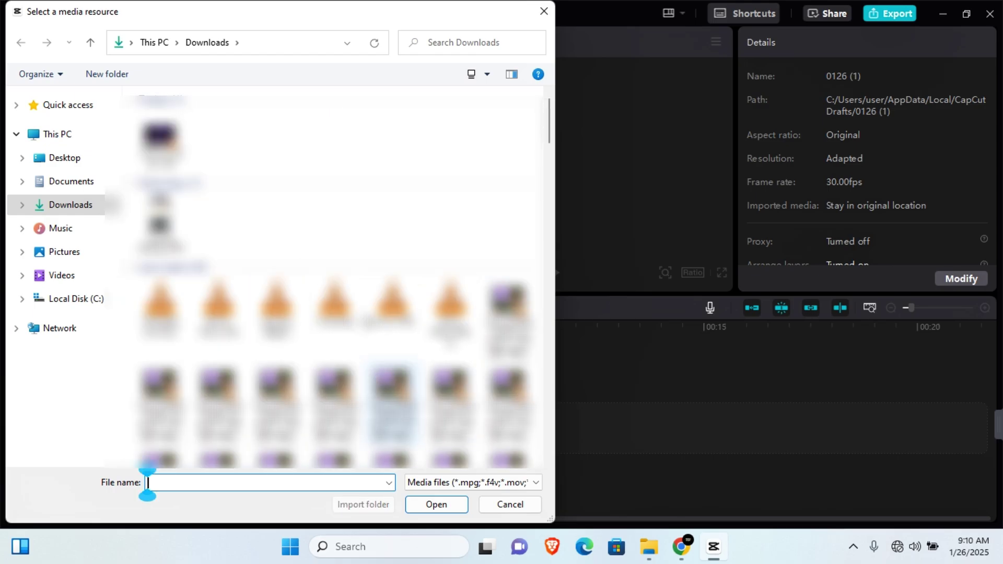
{"action": "key", "text": "Escape"}
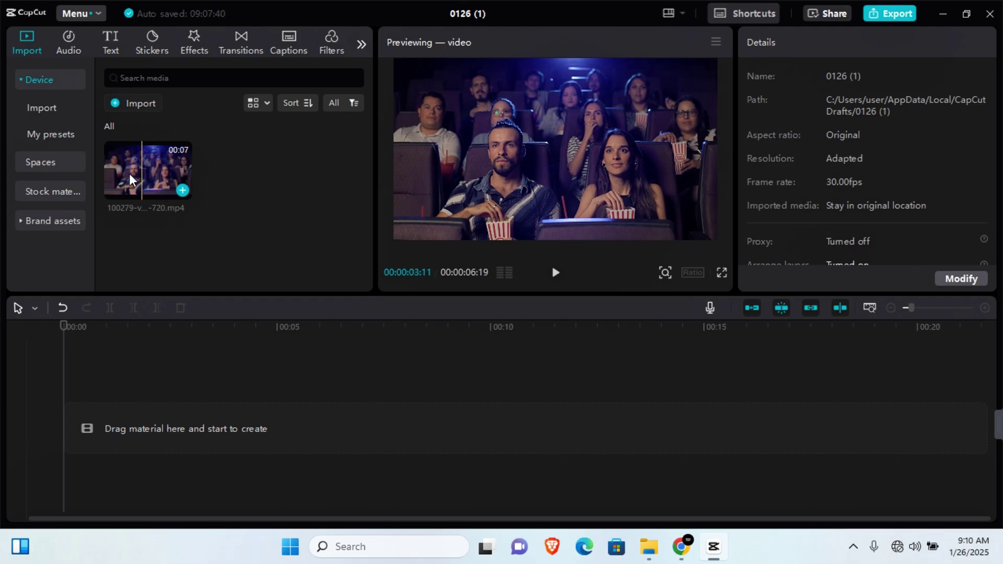
{"action": "left_click_drag", "start_coordinate": [147, 161], "coordinate": [159, 418]}
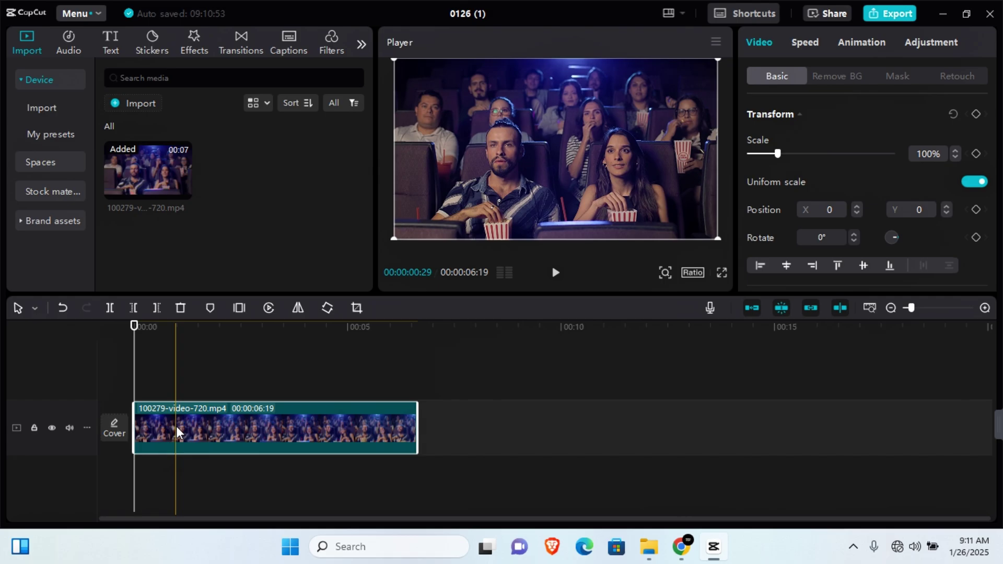
{"action": "right_click", "coordinate": [204, 419]}
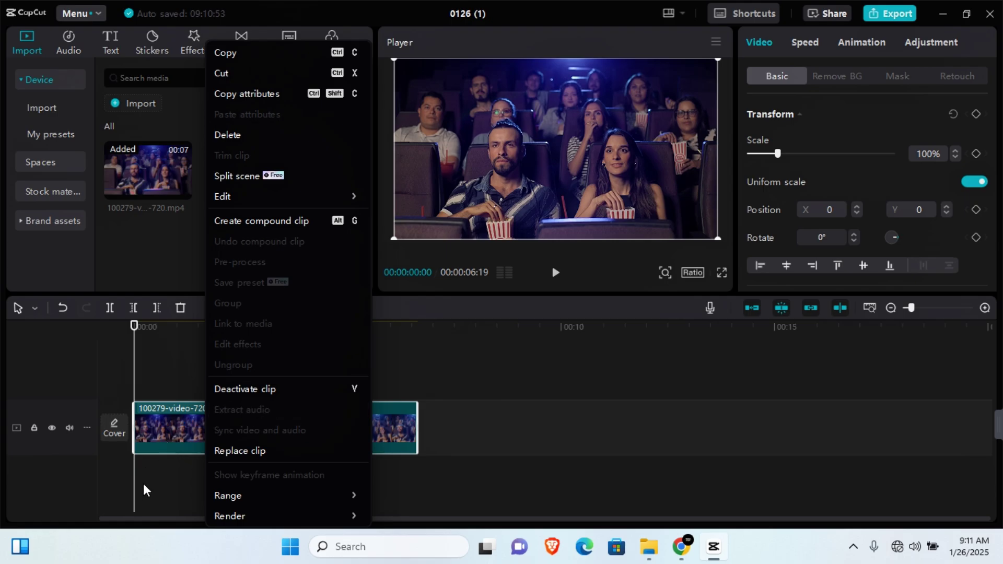
{"action": "left_click", "coordinate": [173, 476]}
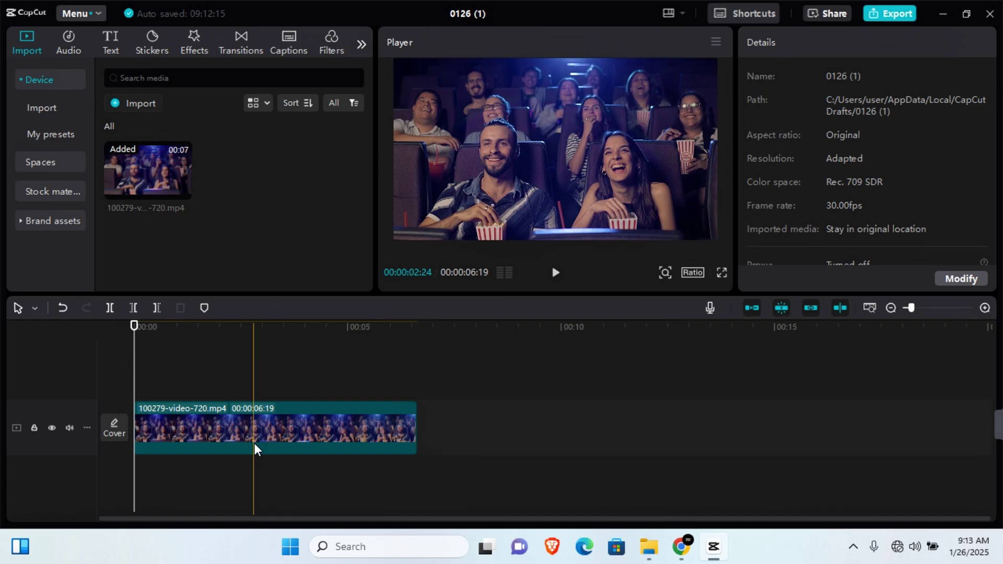
- Try splitting the timeline clip at about 00:00:02:24, and undo the split
{"action": "key", "text": "ctrl+b"}
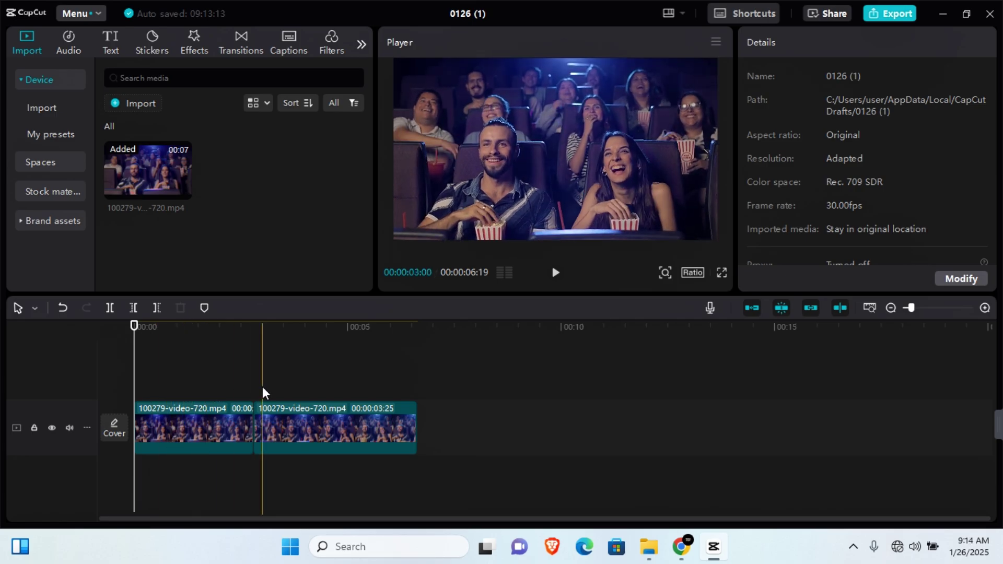
{"action": "left_click", "coordinate": [303, 386]}
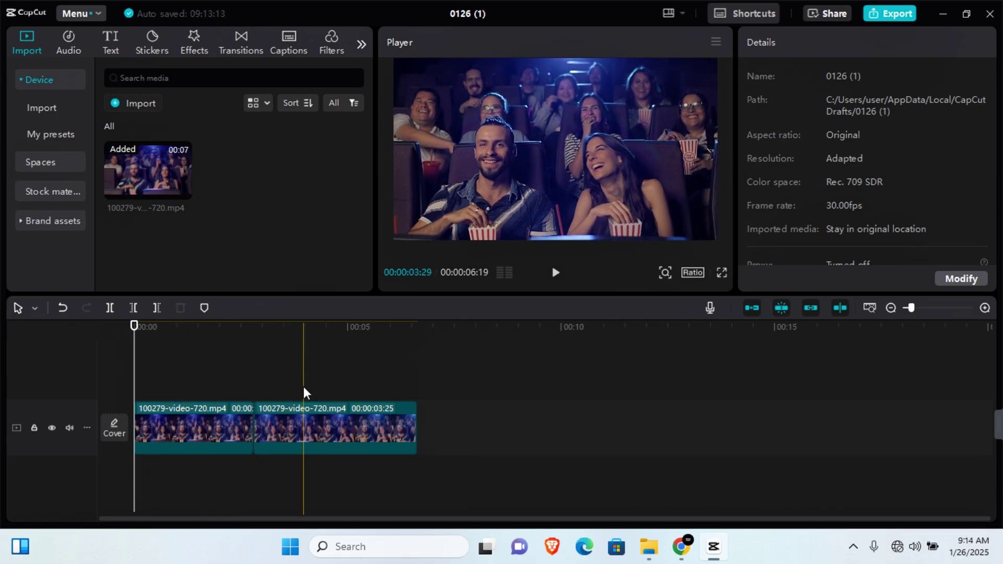
{"action": "key", "text": "ctrl+z"}
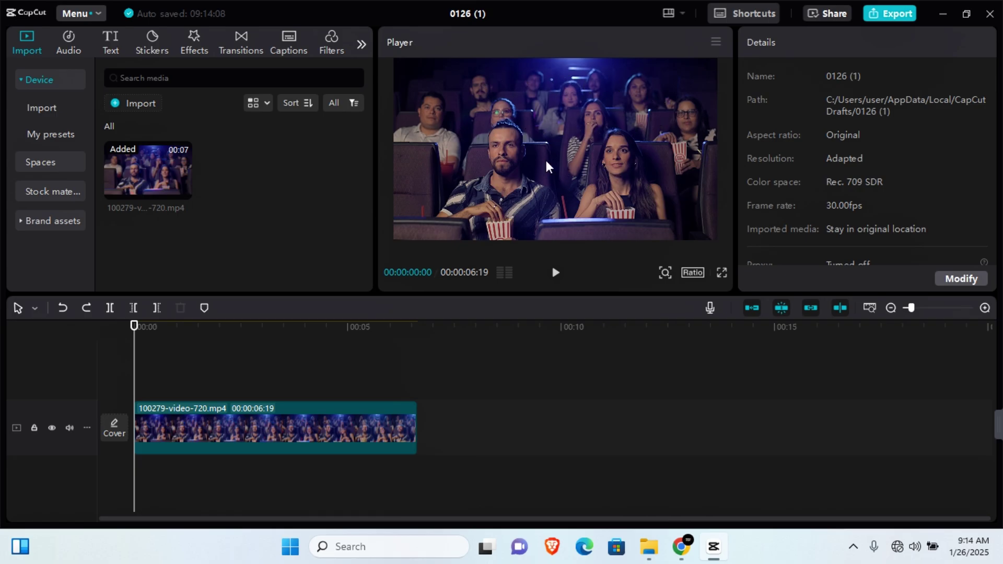
- Copy the timeline clip and paste the duplicate on a track above it, starting at 00:00
{"action": "left_click", "coordinate": [180, 431]}
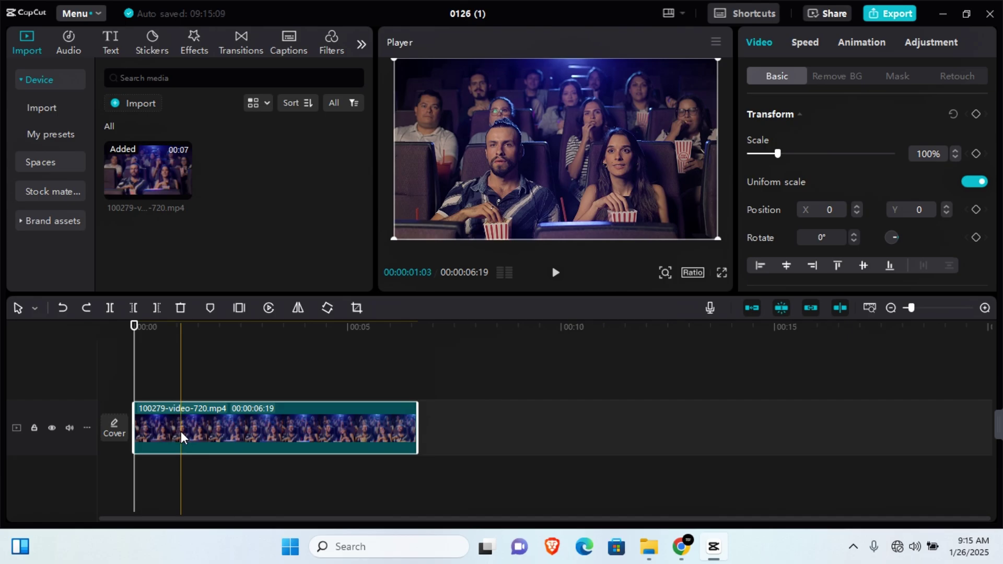
{"action": "right_click", "coordinate": [181, 431]}
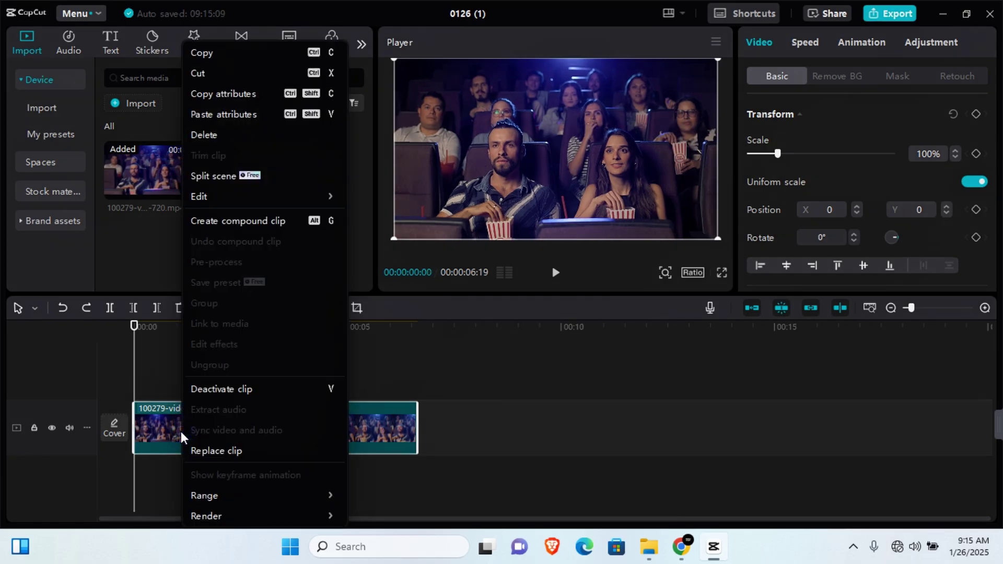
{"action": "left_click", "coordinate": [248, 54]}
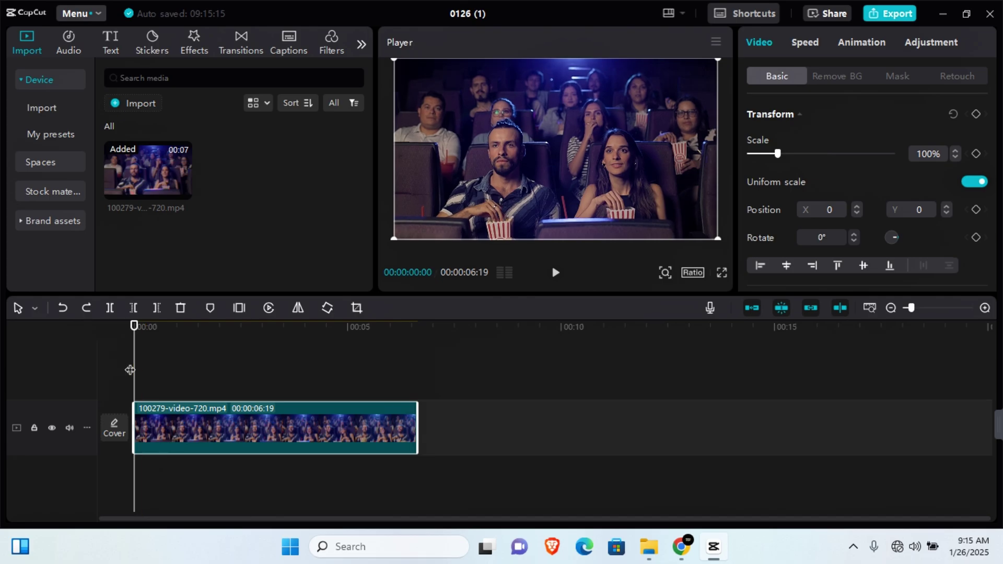
{"action": "mouse_move", "coordinate": [132, 340]}
{"action": "left_mouse_down"}
{"action": "mouse_move", "coordinate": [177, 342]}
{"action": "mouse_move", "coordinate": [121, 349]}
{"action": "left_mouse_up"}
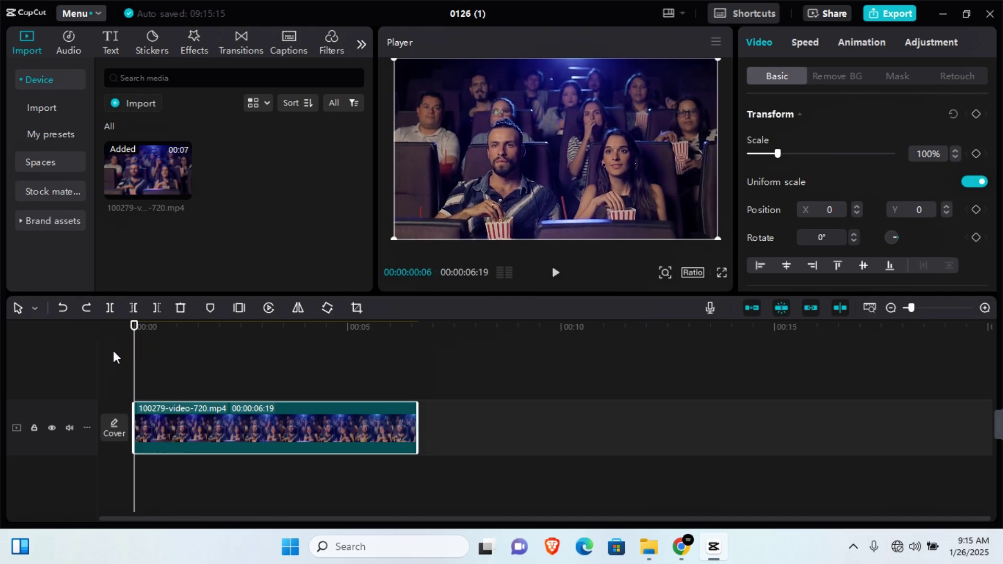
{"action": "key", "text": "ctrl+v"}
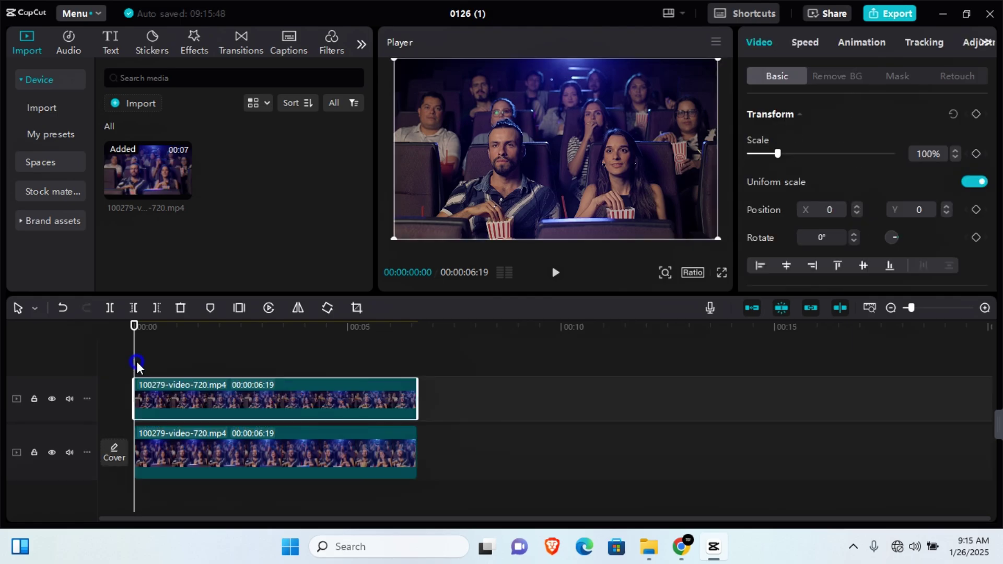
{"action": "right_click", "coordinate": [137, 362]}
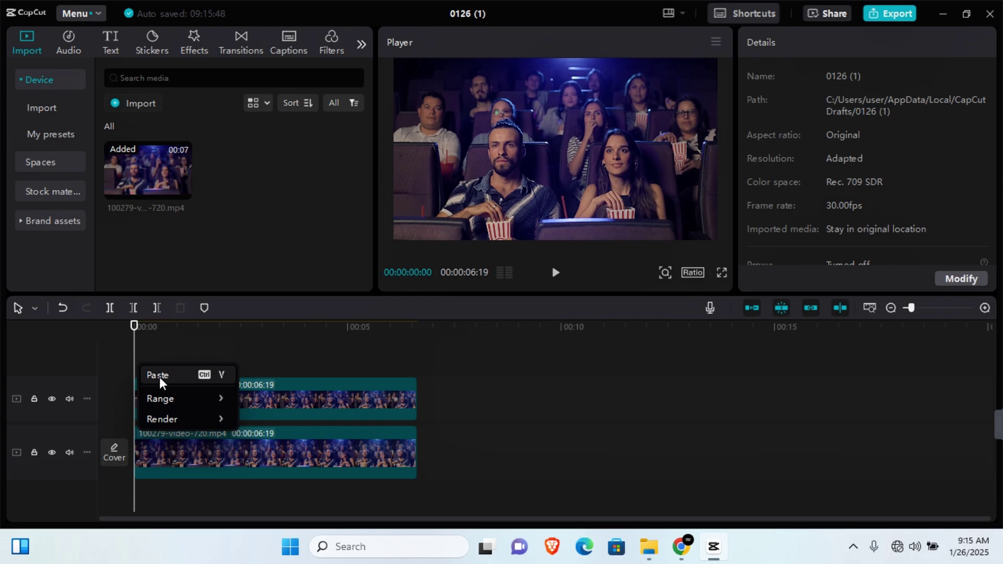
{"action": "left_click", "coordinate": [156, 356]}
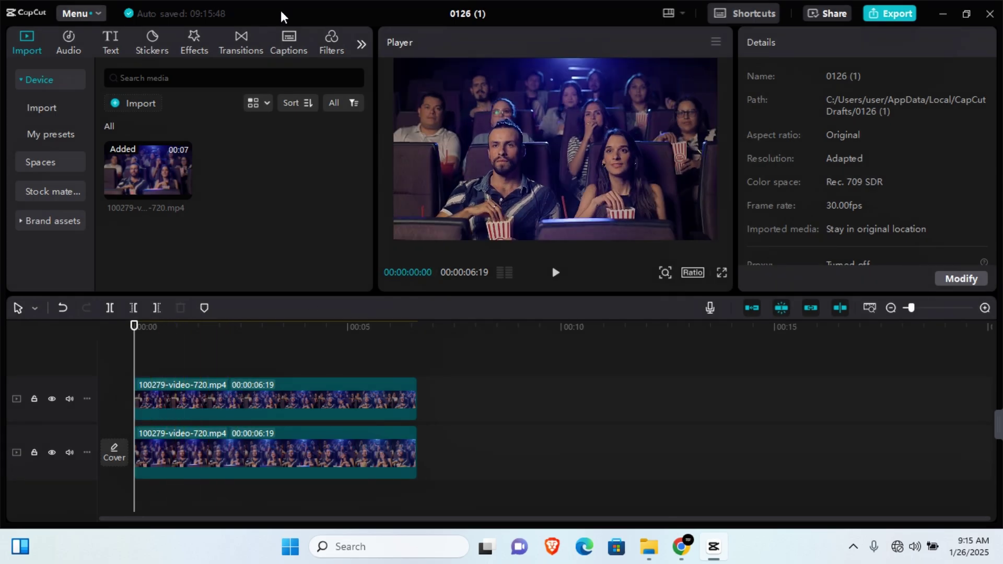
- Apply the Blur effect from the Lens video effects to the upper copy of the clip
{"action": "left_click", "coordinate": [193, 34]}
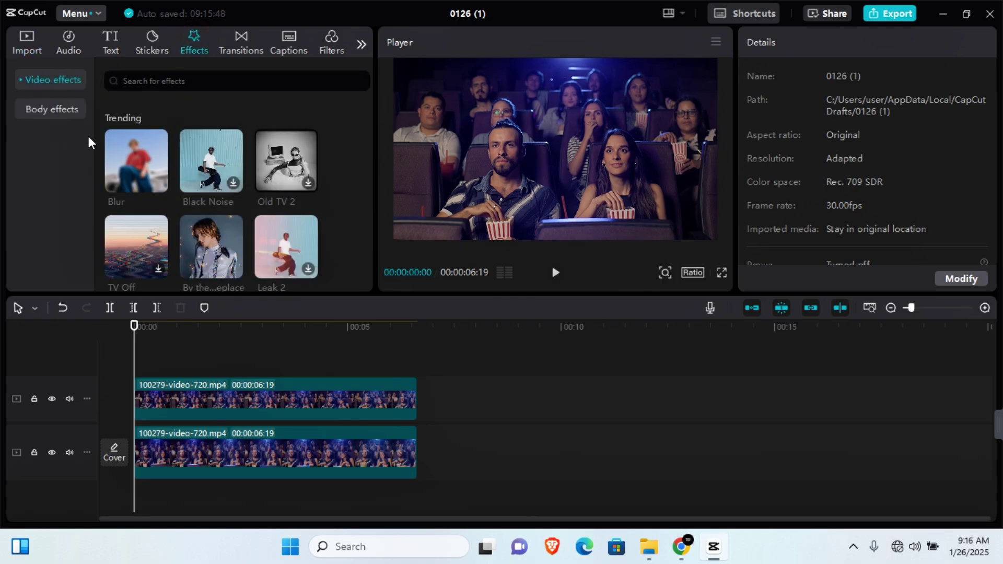
{"action": "left_click", "coordinate": [58, 79]}
{"action": "left_click", "coordinate": [40, 212]}
{"action": "left_click_drag", "start_coordinate": [168, 191], "coordinate": [176, 399]}
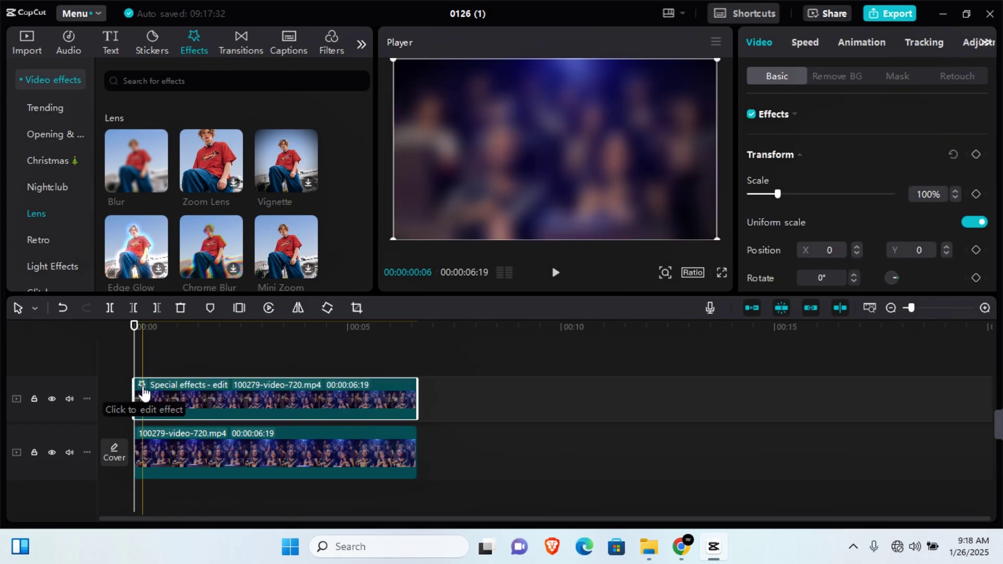
{"action": "left_click", "coordinate": [141, 387]}
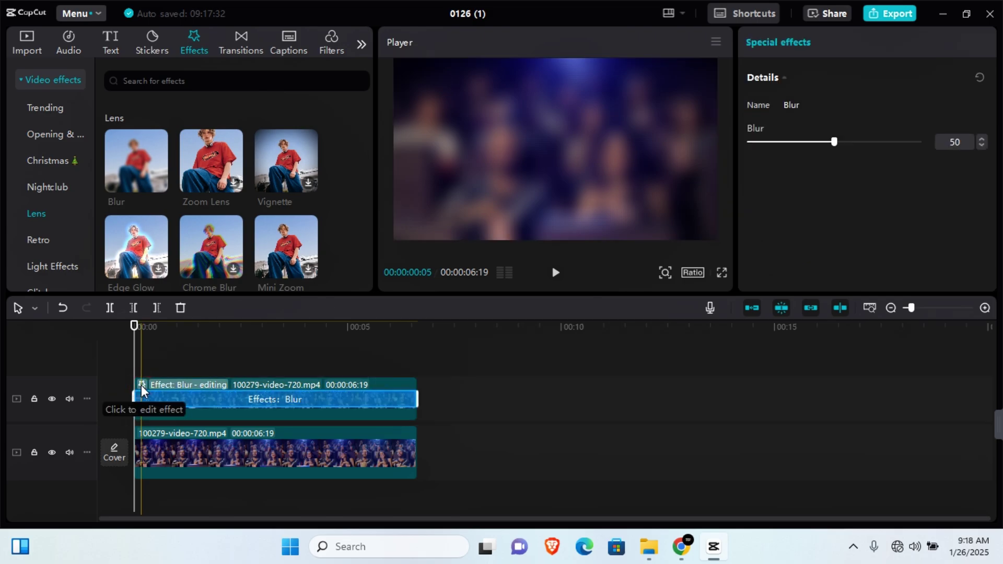
{"action": "left_click", "coordinate": [250, 409]}
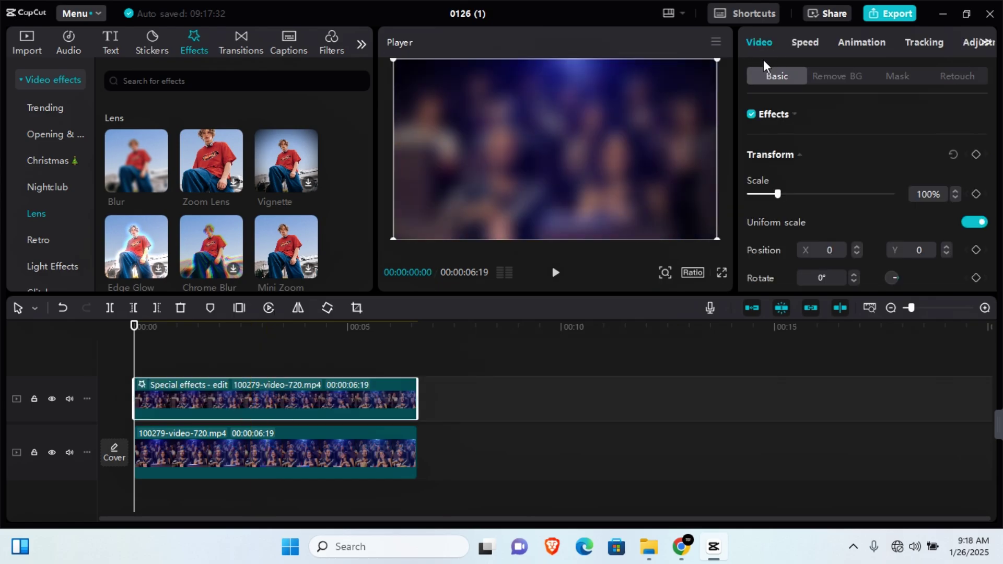
- Add a non-inverted Circle mask to the blurred upper clip
{"action": "left_click", "coordinate": [900, 77]}
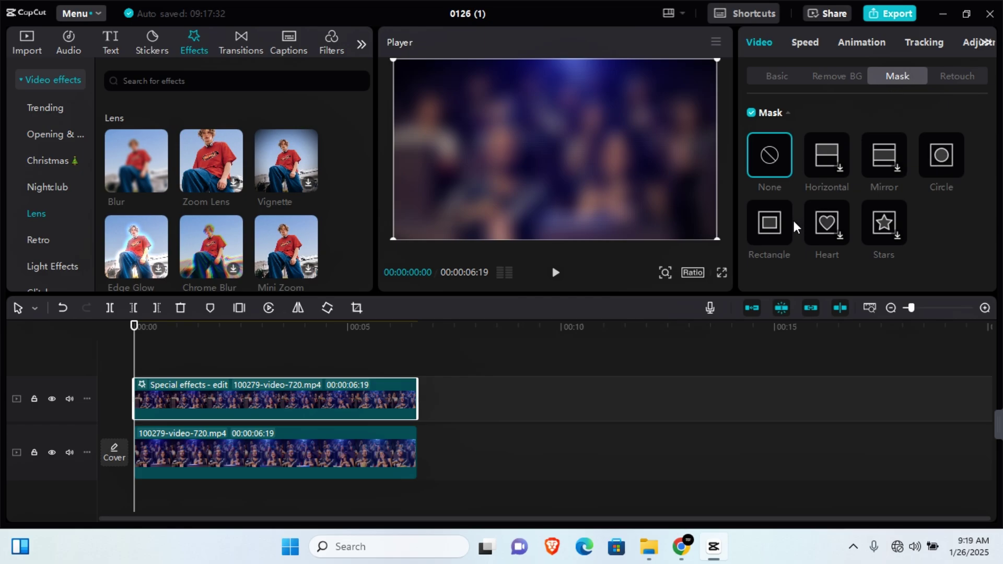
{"action": "left_click", "coordinate": [941, 155]}
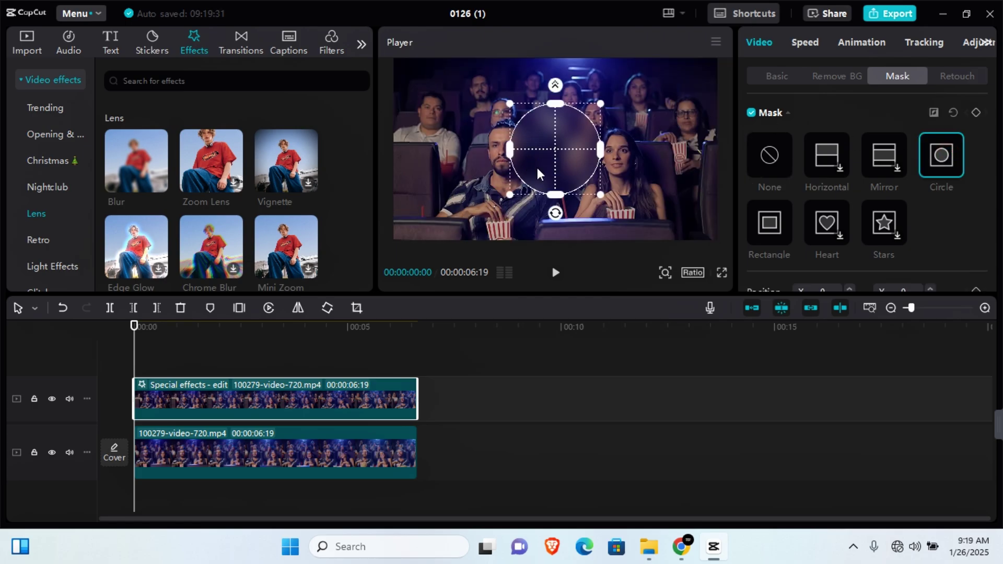
{"action": "left_click", "coordinate": [933, 114]}
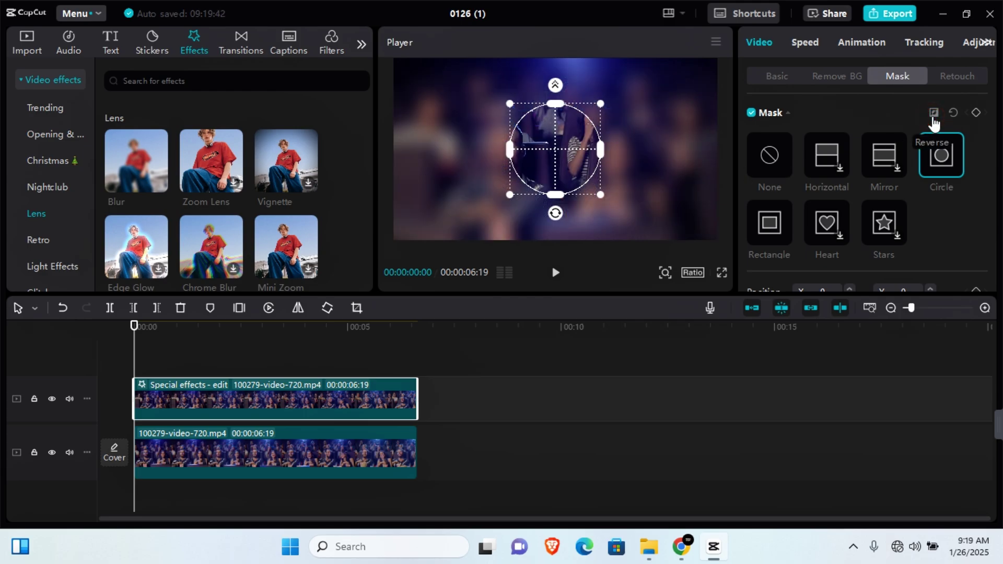
{"action": "left_click", "coordinate": [953, 113]}
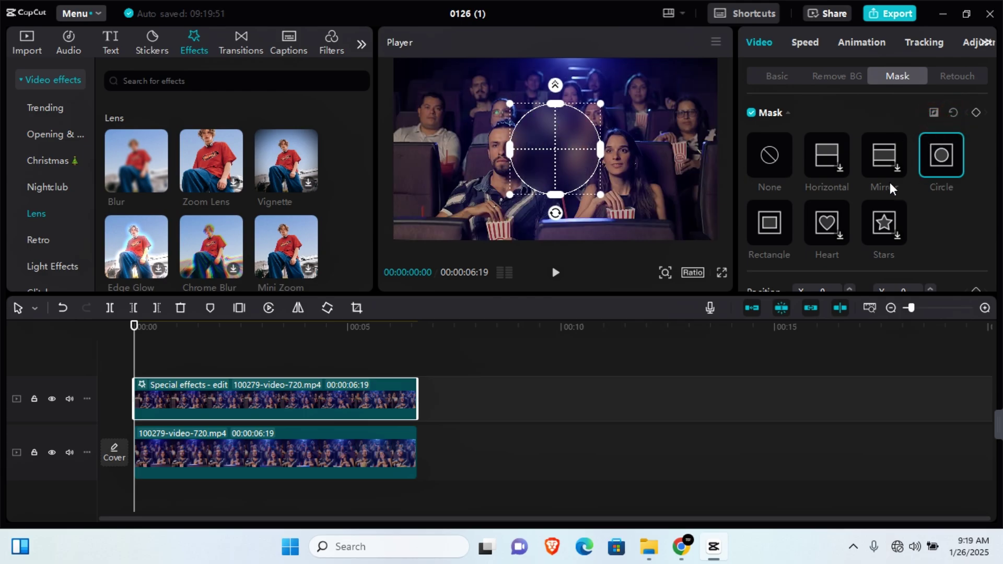
- Shrink the circle mask to about 109 × 144 and center it on the far-left man's face, at about X -495, Y 144
{"action": "scroll", "coordinate": [889, 182], "scroll_direction": "down", "scroll_amount": 3}
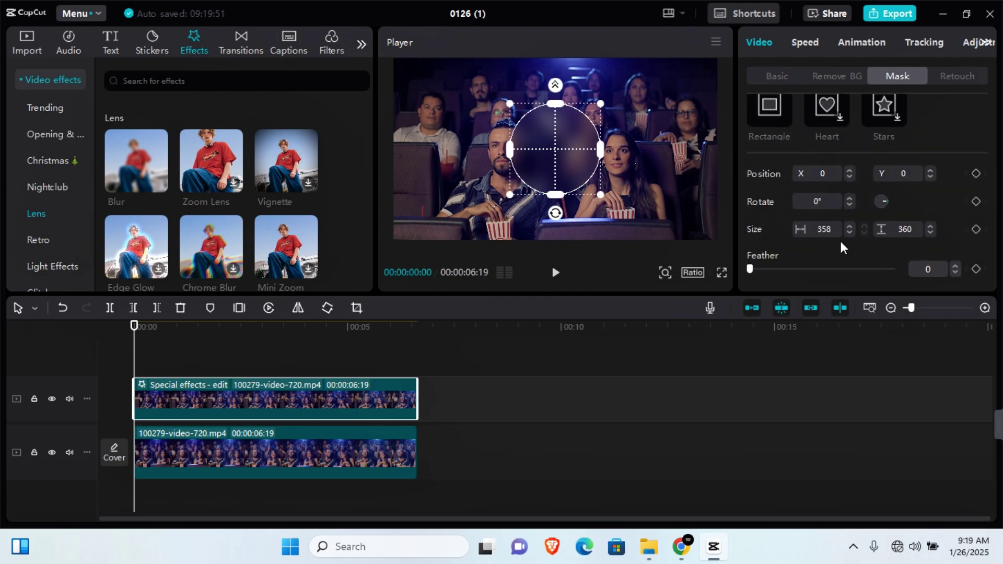
{"action": "left_click_drag", "start_coordinate": [556, 136], "coordinate": [432, 101]}
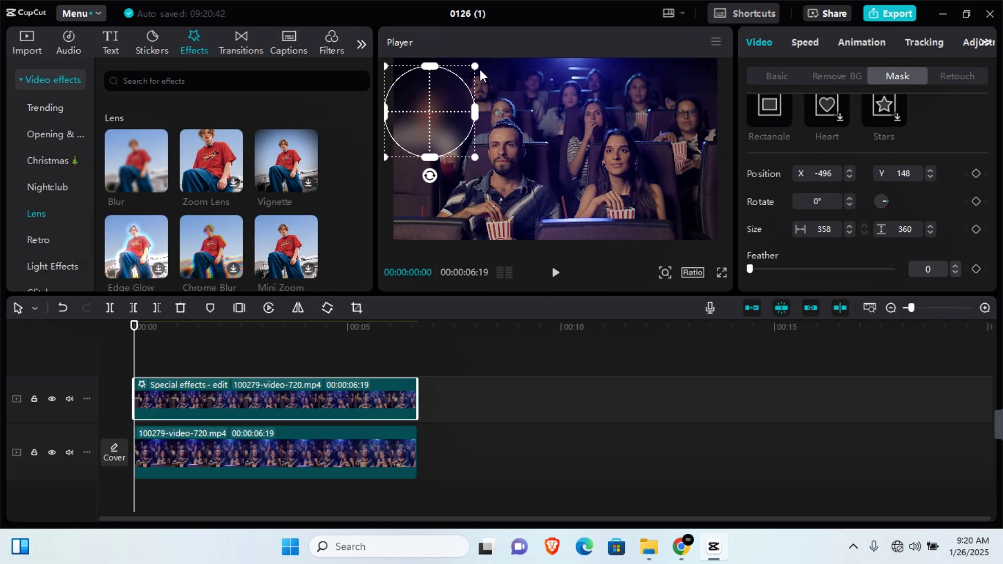
{"action": "left_click_drag", "start_coordinate": [475, 66], "coordinate": [442, 116]}
{"action": "left_click", "coordinate": [666, 272]}
{"action": "left_click", "coordinate": [638, 296]}
{"action": "left_click_drag", "start_coordinate": [638, 297], "coordinate": [665, 297]}
{"action": "left_click_drag", "start_coordinate": [698, 226], "coordinate": [669, 214]}
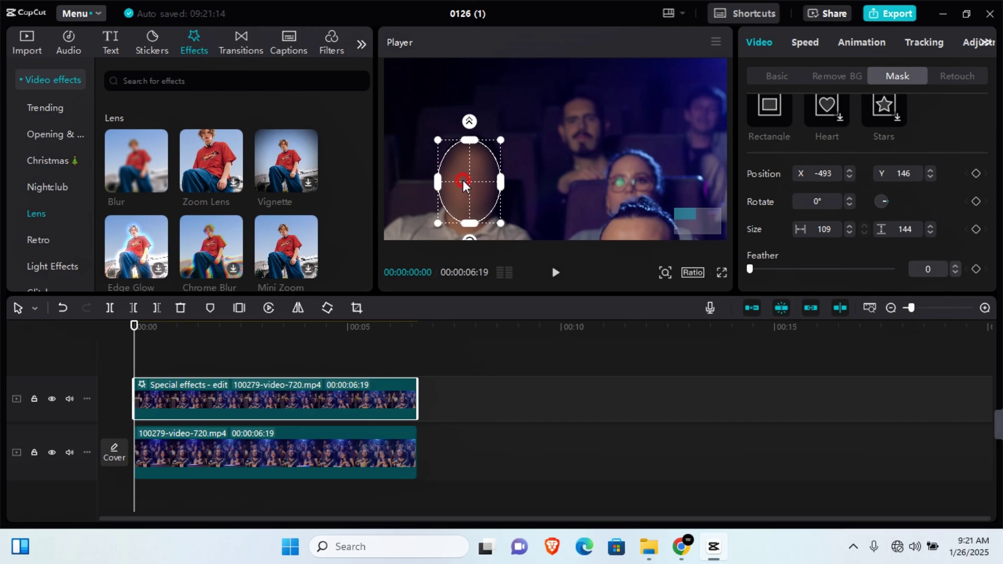
{"action": "left_click_drag", "start_coordinate": [462, 181], "coordinate": [461, 181]}
- Try a mask feather of 24, return it to 0, and tighten the mask to about 99 × 139 around the face
{"action": "left_click_drag", "start_coordinate": [467, 119], "coordinate": [468, 109]}
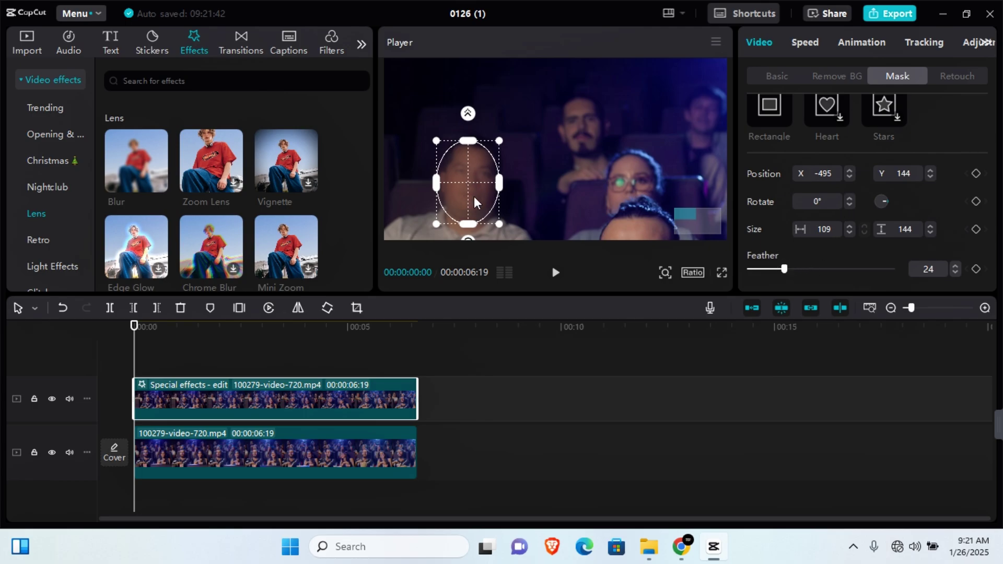
{"action": "left_click_drag", "start_coordinate": [468, 111], "coordinate": [476, 182]}
{"action": "left_click_drag", "start_coordinate": [463, 220], "coordinate": [463, 220]}
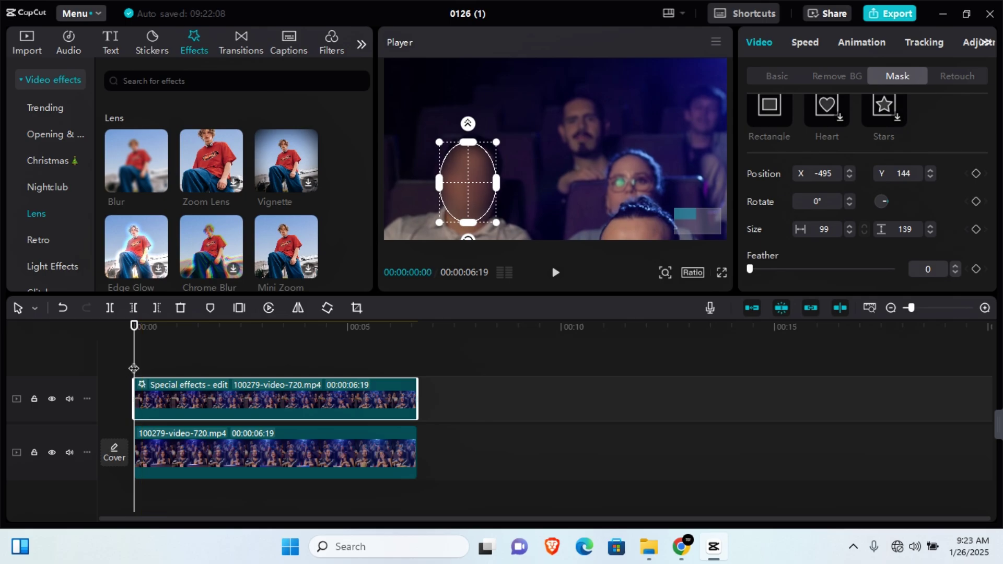
- Play and scrub through the clip to examine how the man's face moves relative to the blur mask
{"action": "key", "text": "space"}
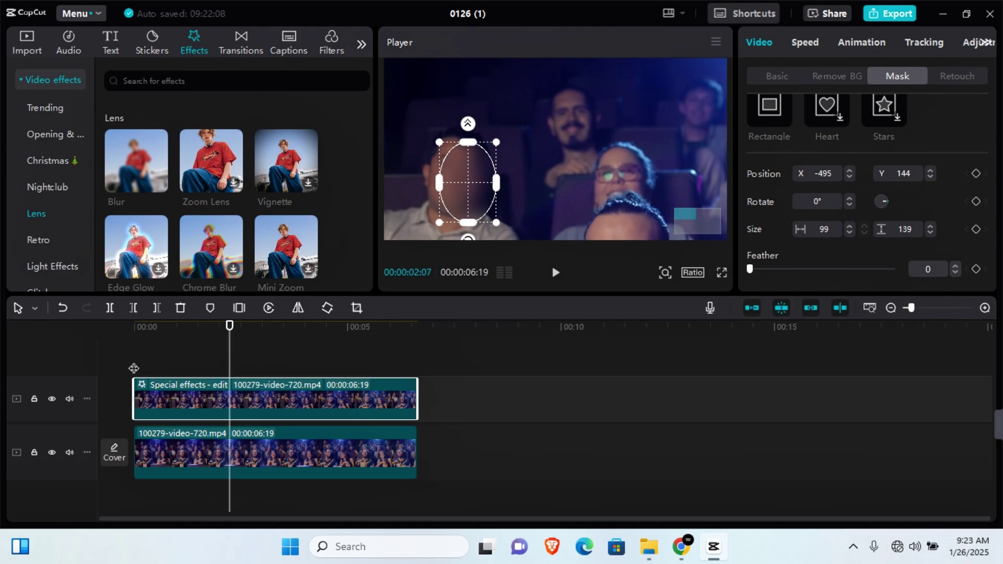
{"action": "key", "text": "space"}
{"action": "key", "text": "Left"}
{"action": "key", "text": "Left"}
{"action": "key", "text": "Left"}
{"action": "key", "text": "Left"}
{"action": "key", "text": "Left"}
{"action": "key", "text": "Left"}
{"action": "key", "text": "Left"}
{"action": "key", "text": "Left"}
{"action": "key", "text": "Left"}
{"action": "key", "text": "Left"}
{"action": "key", "text": "Left"}
{"action": "key", "text": "Left"}
{"action": "key", "text": "Left"}
{"action": "key", "text": "Left"}
{"action": "key", "text": "Left"}
{"action": "key", "text": "Left"}
{"action": "key", "text": "Left"}
{"action": "key", "text": "Left"}
{"action": "key", "text": "Left"}
{"action": "key", "text": "Left"}
{"action": "key", "text": "Left"}
{"action": "key", "text": "Left"}
{"action": "key", "text": "Left"}
{"action": "key", "text": "Left"}
{"action": "key", "text": "Left"}
{"action": "key", "text": "Left"}
{"action": "key", "text": "Left"}
{"action": "key", "text": "Left"}
{"action": "key", "text": "Left"}
{"action": "key", "text": "Left"}
{"action": "key", "text": "Left"}
{"action": "key", "text": "Left"}
{"action": "left_click_drag", "start_coordinate": [134, 339], "coordinate": [246, 373]}
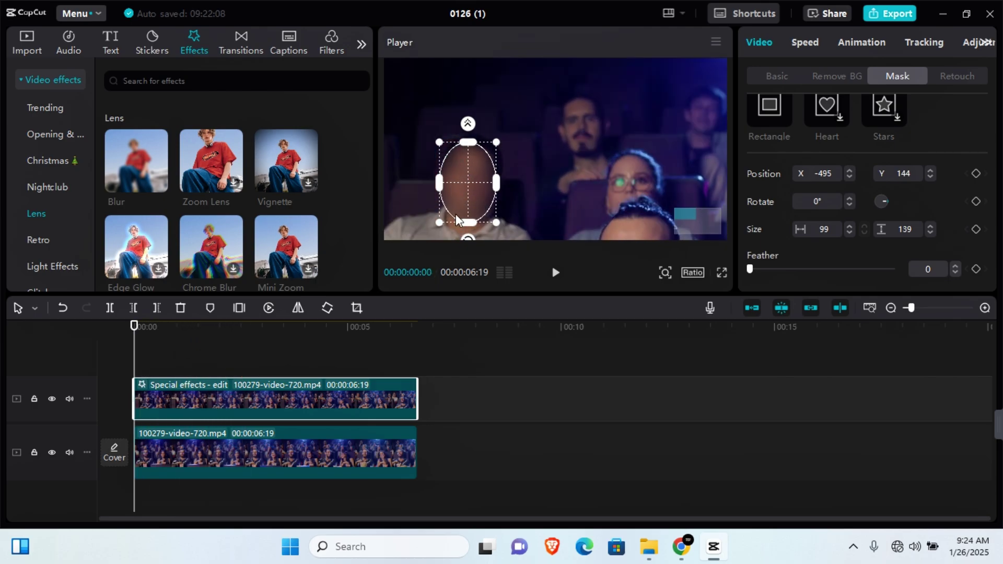
- Add a mask keyframe on the upper clip at 00:00:00:25, just before the face moves out of the mask
{"action": "key", "text": "Right"}
{"action": "key", "text": "Right"}
{"action": "key", "text": "Right"}
{"action": "key", "text": "Right"}
{"action": "key", "text": "Right"}
{"action": "key", "text": "Right"}
{"action": "key", "text": "Right"}
{"action": "key", "text": "Right"}
{"action": "key", "text": "Right"}
{"action": "key", "text": "Right"}
{"action": "key", "text": "Right"}
{"action": "key", "text": "Right"}
{"action": "key", "text": "Right"}
{"action": "key", "text": "Right"}
{"action": "key", "text": "Right"}
{"action": "key", "text": "Right"}
{"action": "key", "text": "Right"}
{"action": "key", "text": "Right"}
{"action": "key", "text": "Right"}
{"action": "key", "text": "Right"}
{"action": "key", "text": "Right"}
{"action": "key", "text": "Right"}
{"action": "key", "text": "Right"}
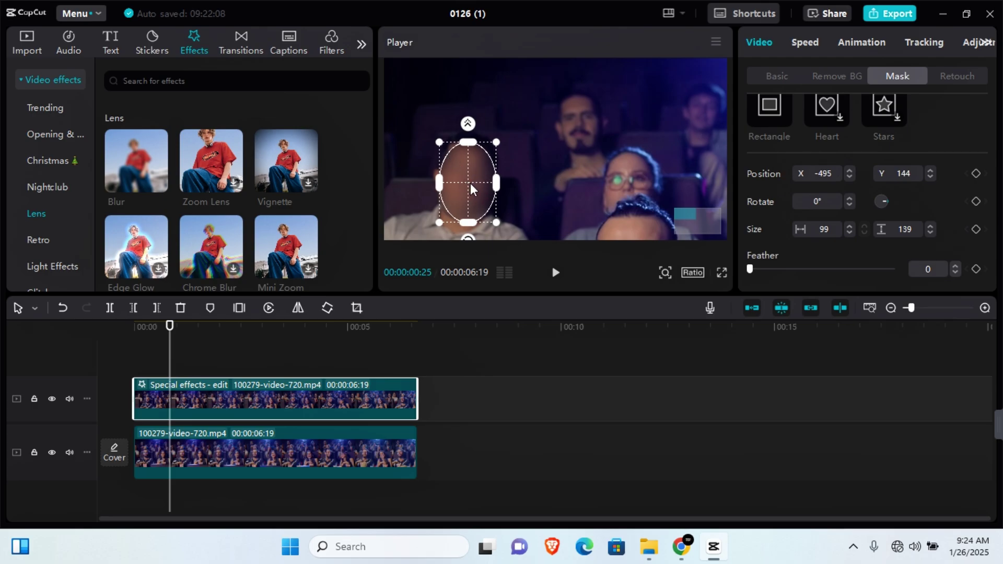
{"action": "scroll", "coordinate": [938, 132], "scroll_direction": "up", "scroll_amount": 3}
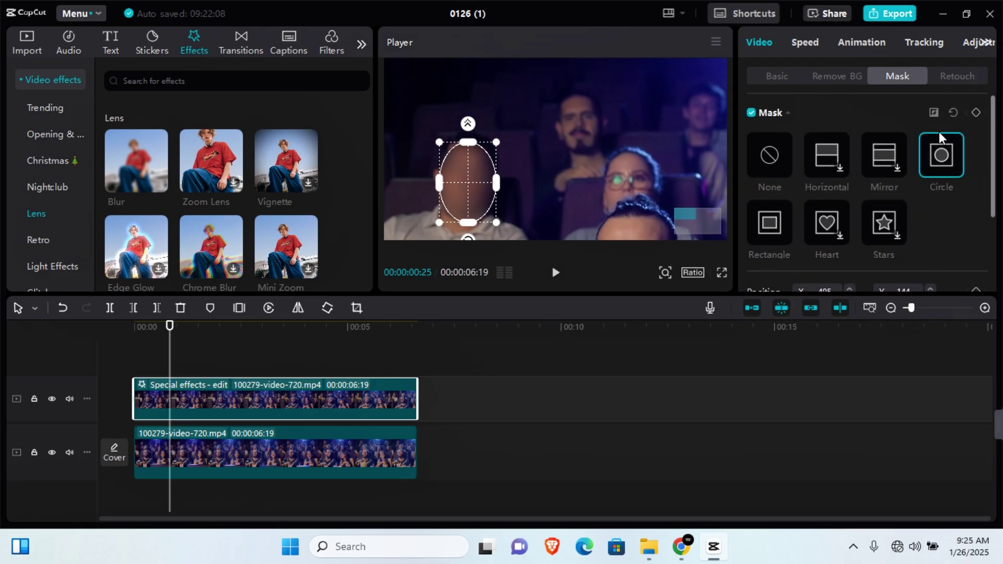
{"action": "left_click", "coordinate": [974, 113]}
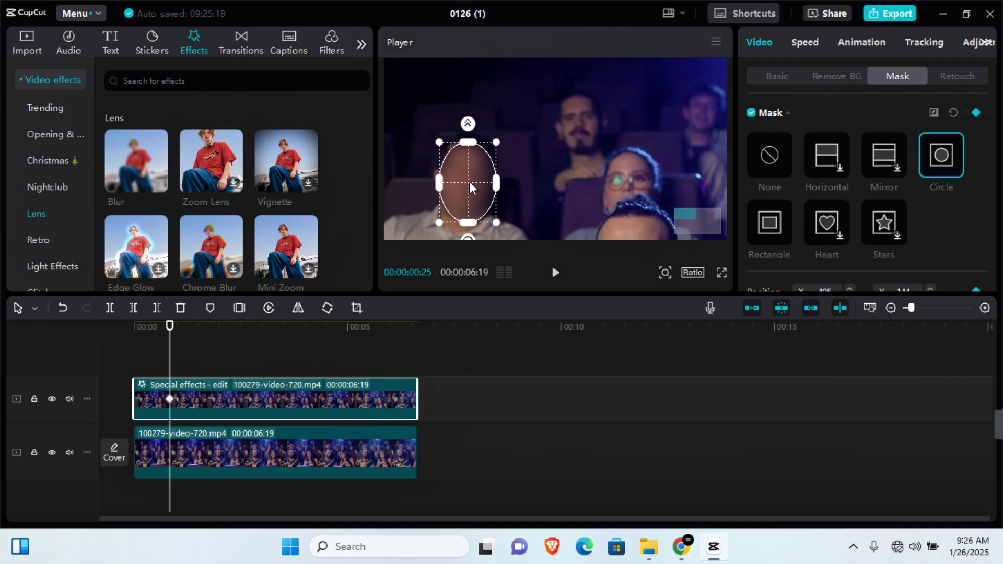
- Keyframe the mask at 00:00:01:11 by shifting it to about X -507, Y 151 over the man's face
{"action": "left_click_drag", "start_coordinate": [469, 181], "coordinate": [463, 177]}
{"action": "key", "text": "Right"}
{"action": "key", "text": "Right"}
{"action": "key", "text": "Right"}
{"action": "key", "text": "Right"}
{"action": "key", "text": "Right"}
{"action": "key", "text": "Right"}
{"action": "key", "text": "Right"}
{"action": "key", "text": "Right"}
{"action": "key", "text": "Right"}
{"action": "key", "text": "Right"}
{"action": "key", "text": "Right"}
{"action": "key", "text": "Right"}
{"action": "key", "text": "Right"}
{"action": "key", "text": "Right"}
{"action": "key", "text": "Right"}
{"action": "key", "text": "Right"}
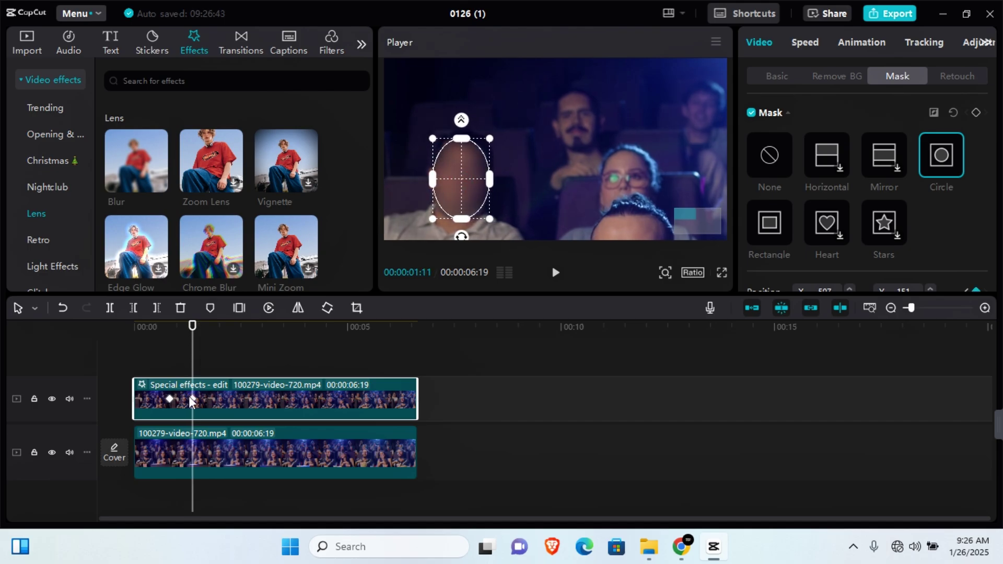
- Keyframe the mask at further points after 00:00:01:11, shifting and rotating it to about 4° at 00:00:02:26 to follow the man's face
{"action": "key", "text": "Right"}
{"action": "key", "text": "Right"}
{"action": "key", "text": "Right"}
{"action": "key", "text": "Right"}
{"action": "key", "text": "Right"}
{"action": "key", "text": "Right"}
{"action": "key", "text": "Right"}
{"action": "key", "text": "Right"}
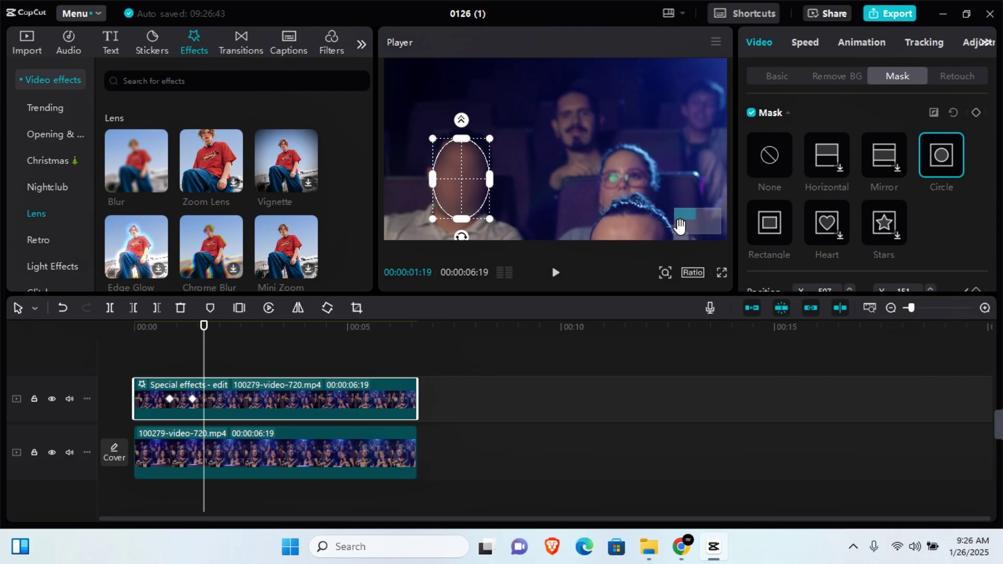
{"action": "left_click_drag", "start_coordinate": [465, 179], "coordinate": [462, 173]}
{"action": "key", "text": "Right"}
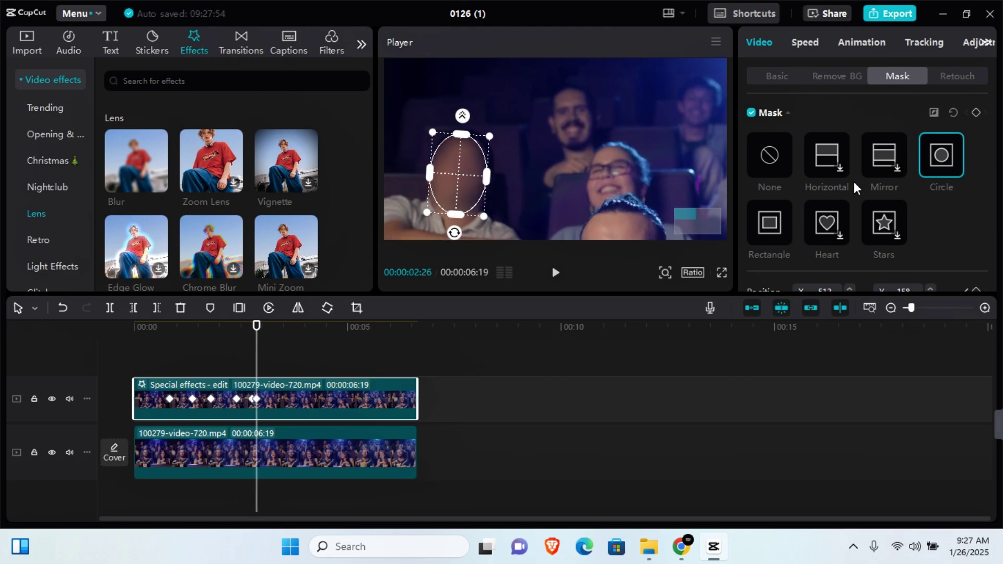
{"action": "scroll", "coordinate": [854, 182], "scroll_direction": "down", "scroll_amount": 3}
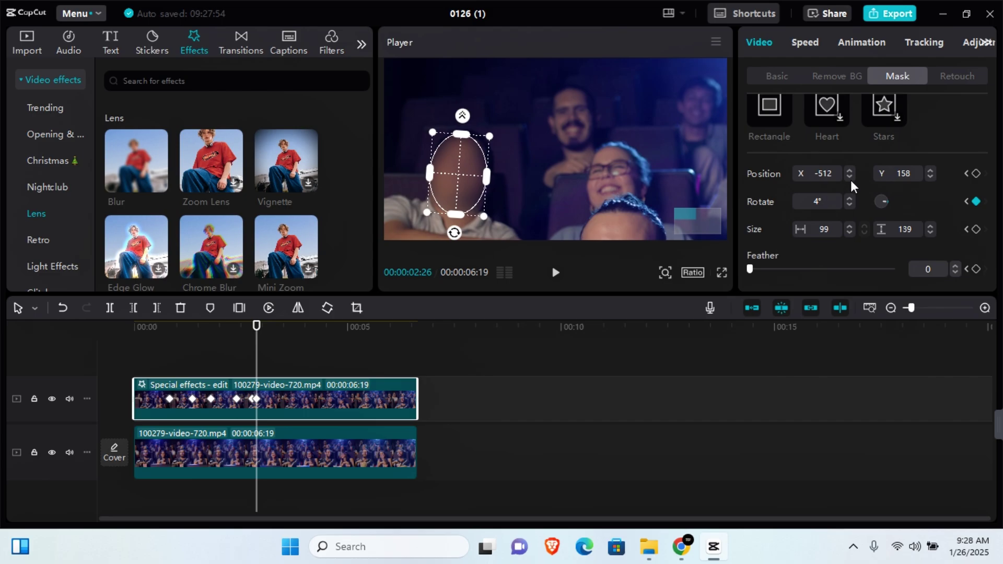
{"action": "left_click_drag", "start_coordinate": [449, 234], "coordinate": [448, 234]}
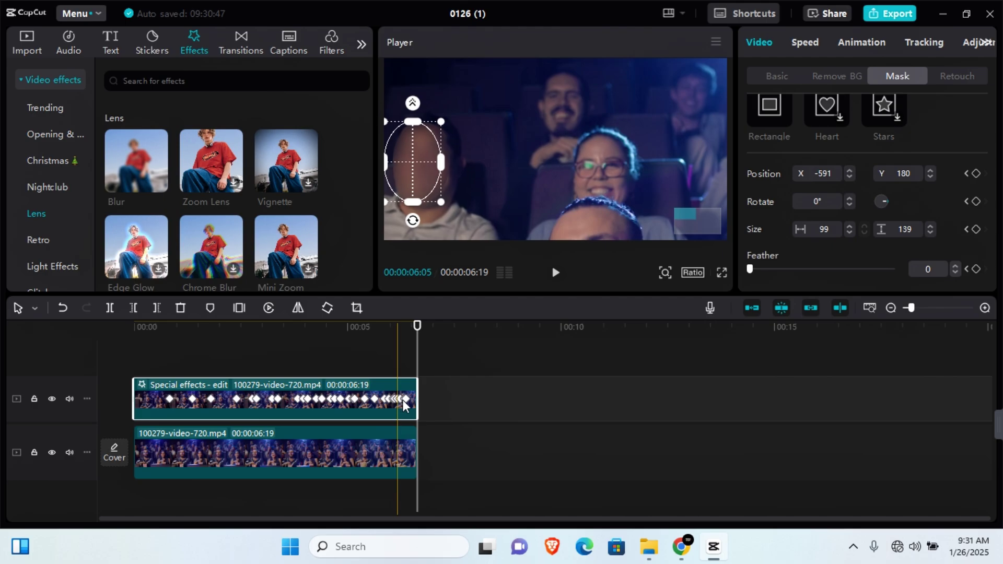
- Try to delete the last mask keyframe near the end of the upper clip, around 00:00:06:10
{"action": "left_click", "coordinate": [404, 400]}
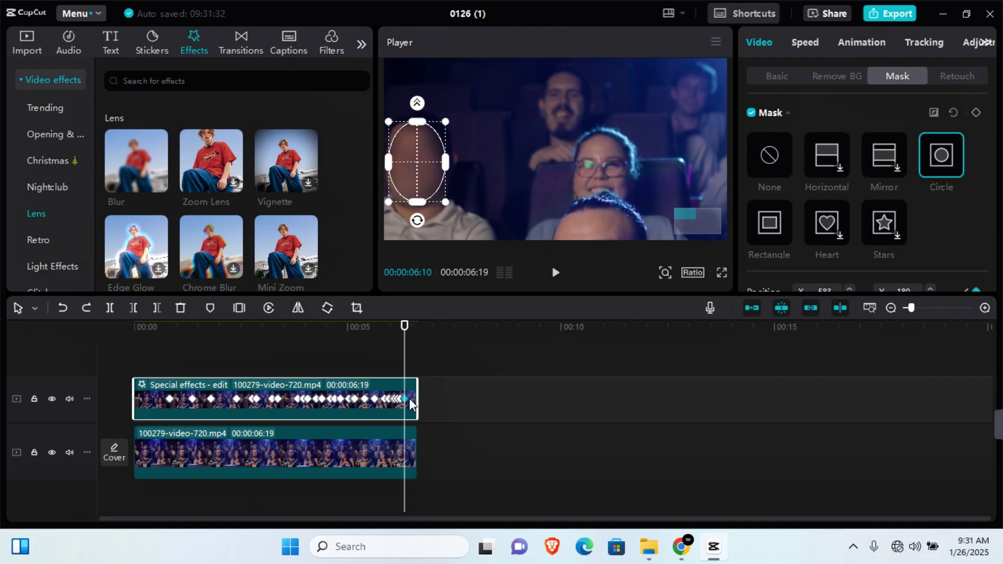
{"action": "right_click", "coordinate": [403, 398]}
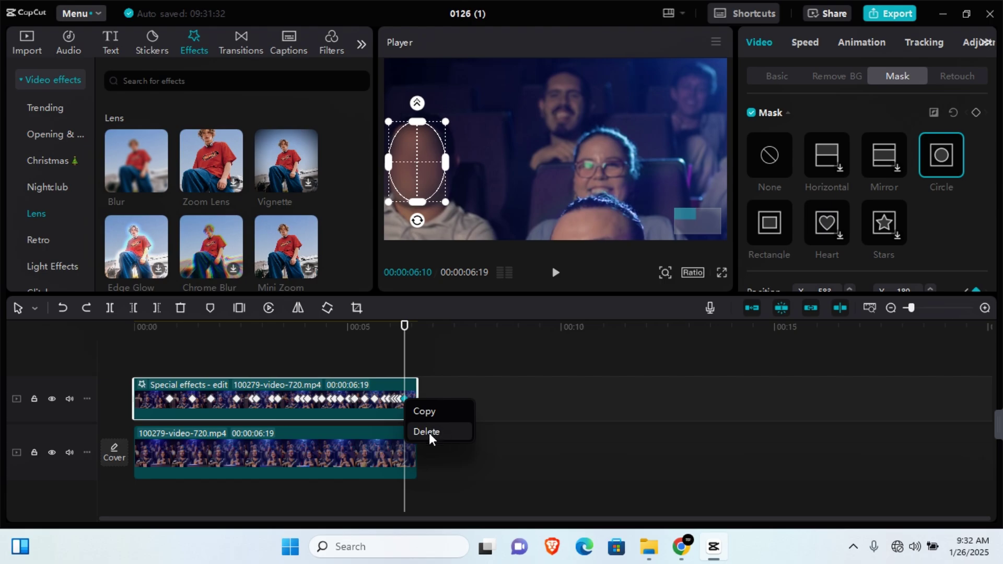
{"action": "left_click", "coordinate": [445, 433]}
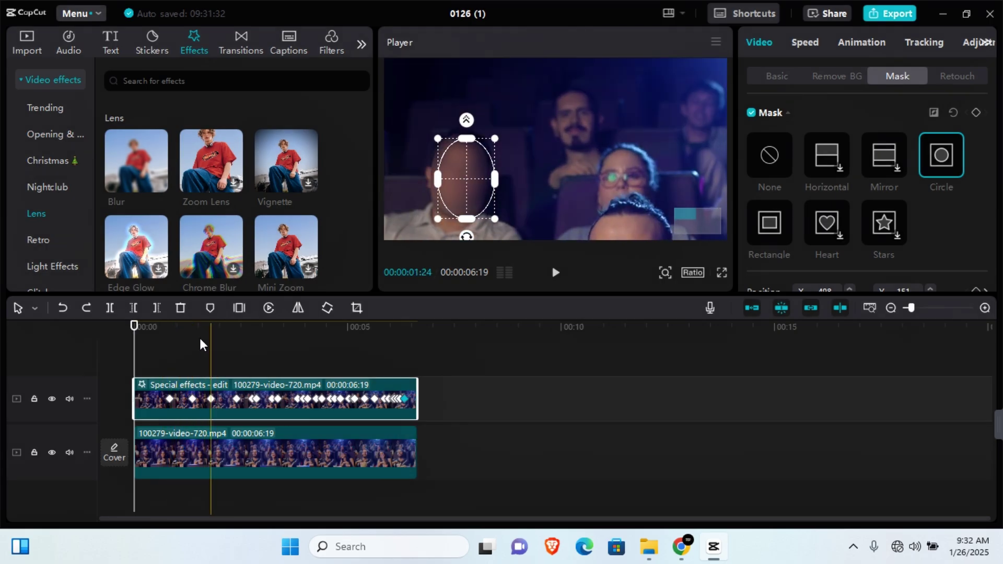
- Play the video full screen from the start to check that the blur follows the man's face
{"action": "left_click", "coordinate": [721, 274]}
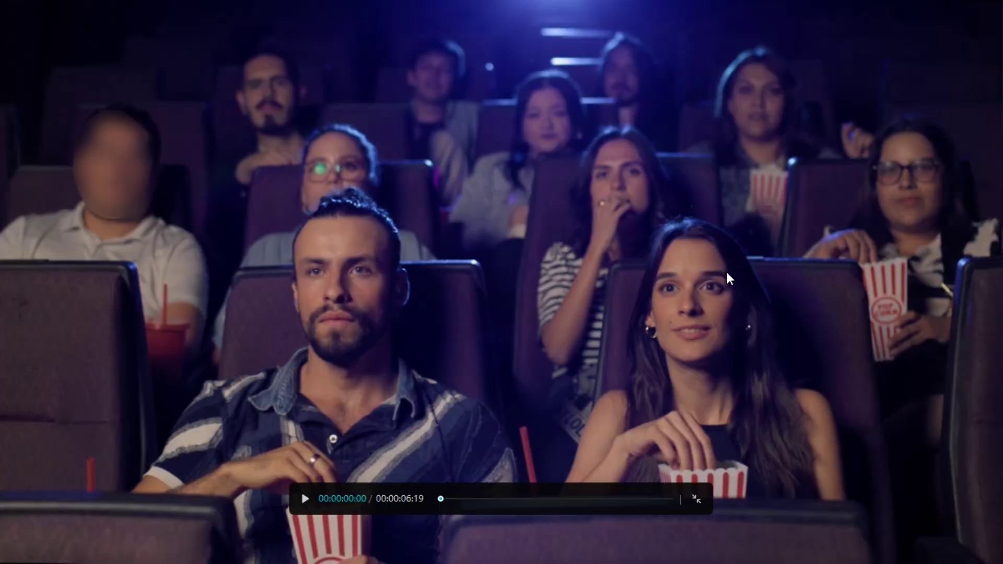
{"action": "key", "text": "space"}
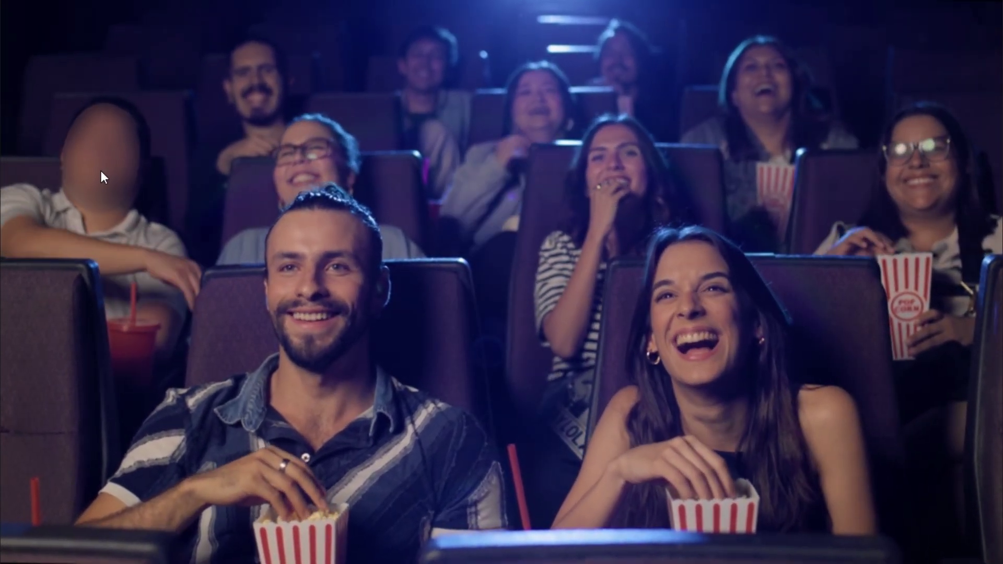
{"action": "key", "text": "Escape"}
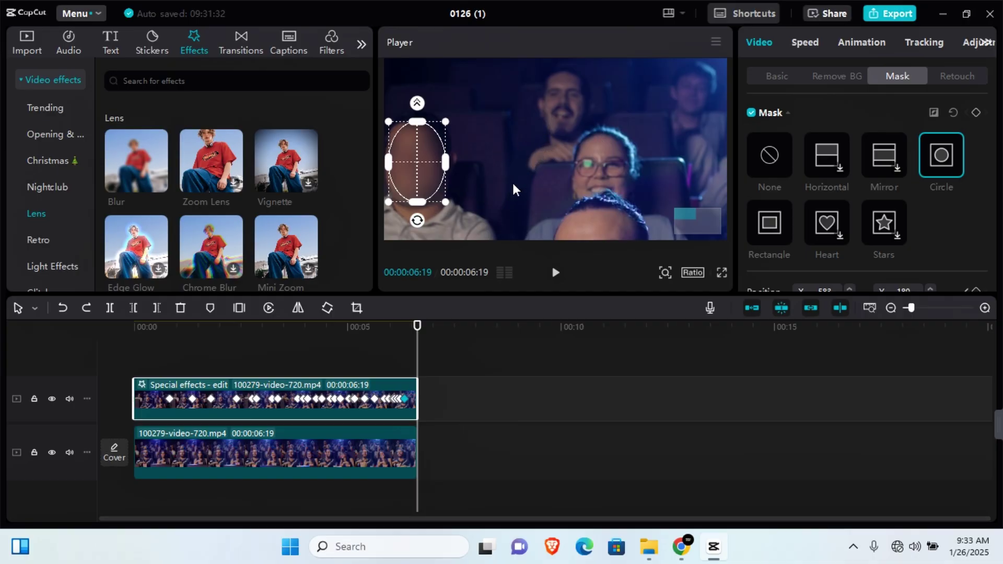
- Combine the masked blur clip and the original clip below it into one compound clip
{"action": "left_click", "coordinate": [481, 395]}
{"action": "left_click", "coordinate": [347, 471]}
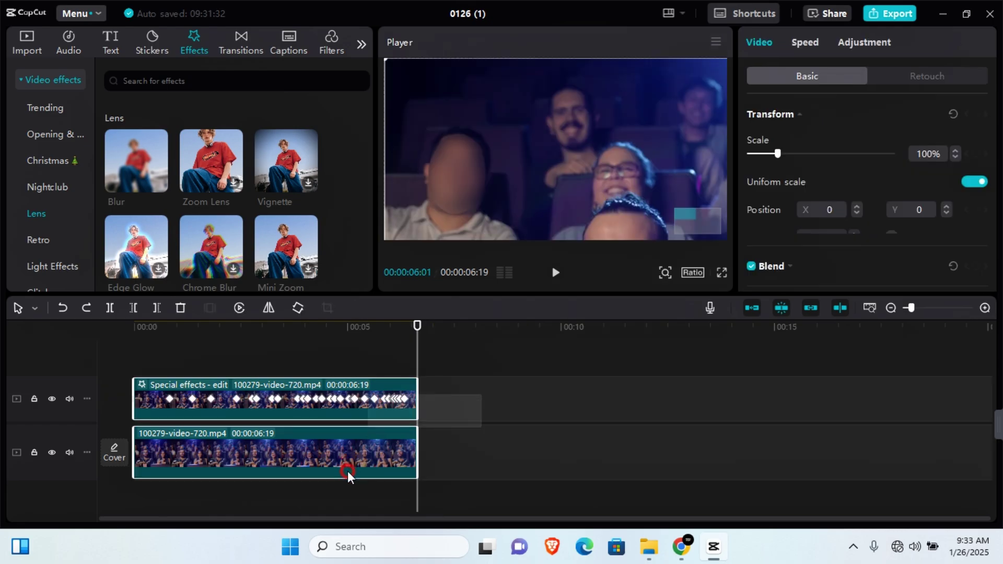
{"action": "right_click", "coordinate": [239, 409]}
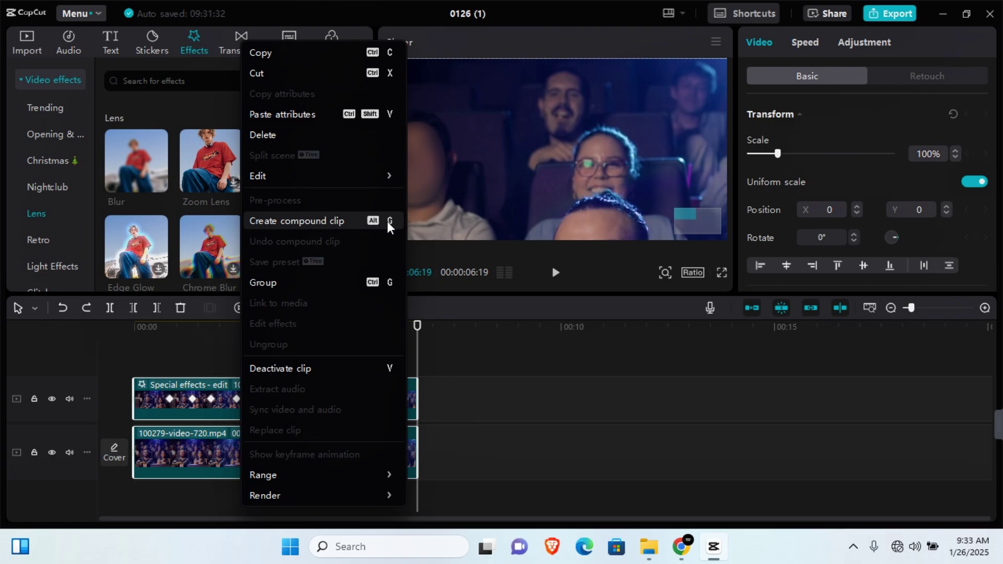
{"action": "left_click", "coordinate": [316, 221]}
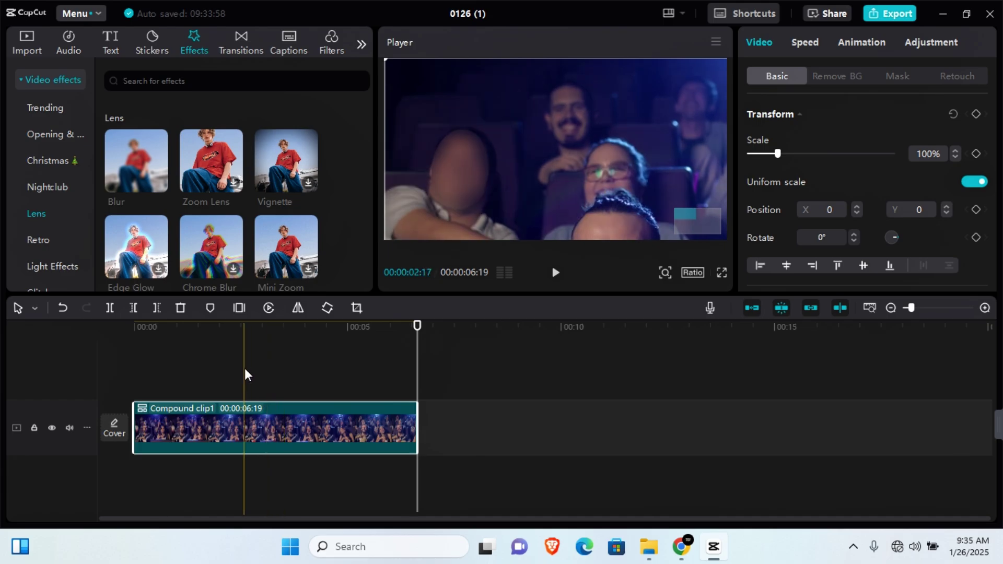
- Pre-process the compound clip
{"action": "right_click", "coordinate": [185, 434]}
{"action": "right_click", "coordinate": [185, 434]}
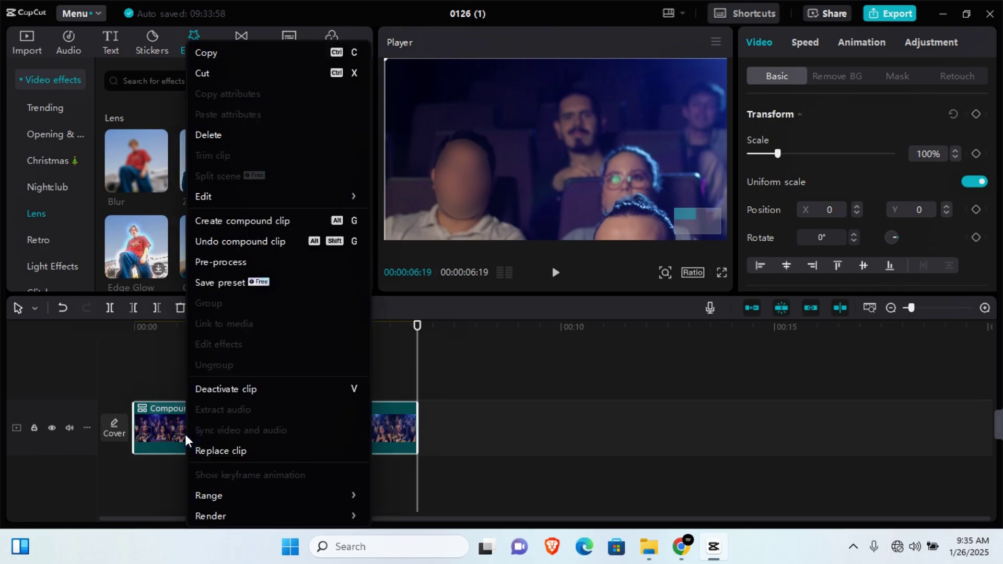
{"action": "left_click", "coordinate": [254, 263]}
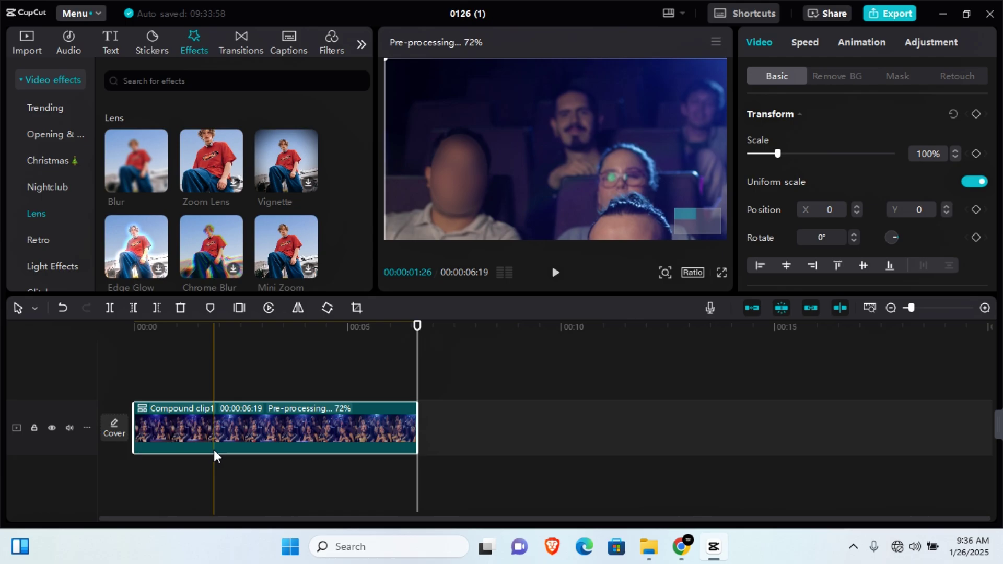
- Duplicate the compound clip onto the track above and apply the Blur lens effect to the upper copy
{"action": "left_click", "coordinate": [193, 428]}
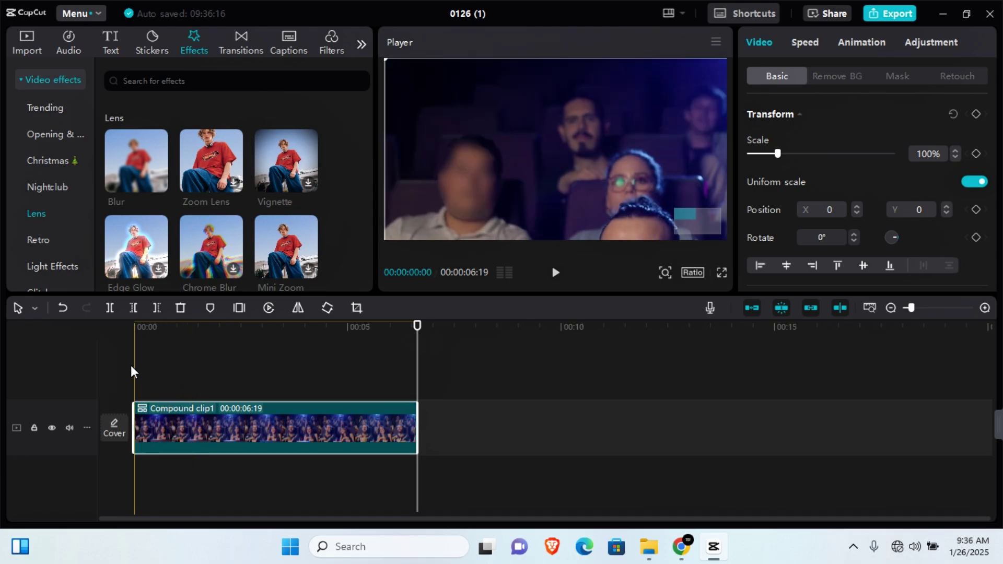
{"action": "key", "text": "ctrl+v"}
{"action": "left_click", "coordinate": [155, 327]}
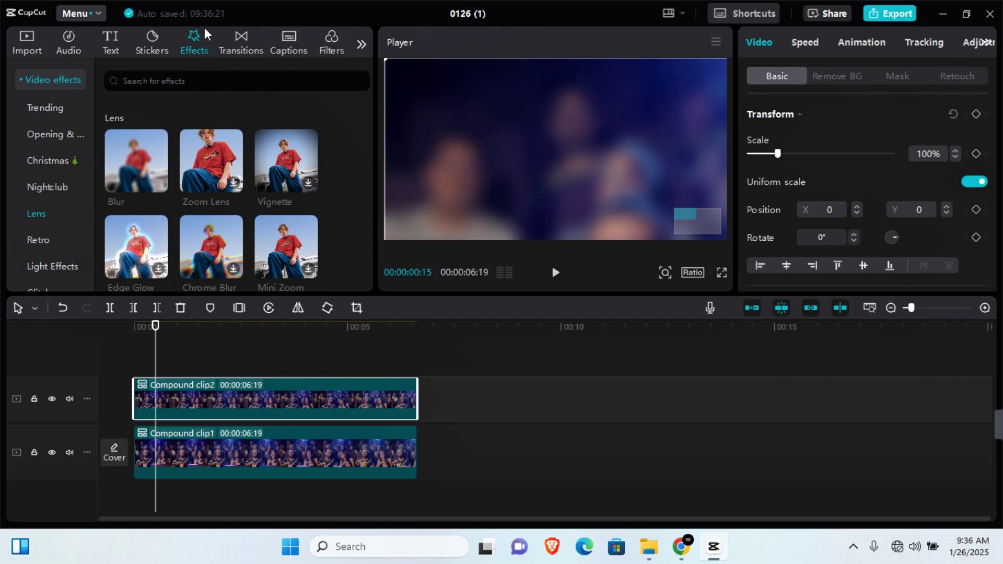
{"action": "mouse_move", "coordinate": [134, 157]}
{"action": "left_click_drag", "start_coordinate": [135, 162], "coordinate": [184, 395]}
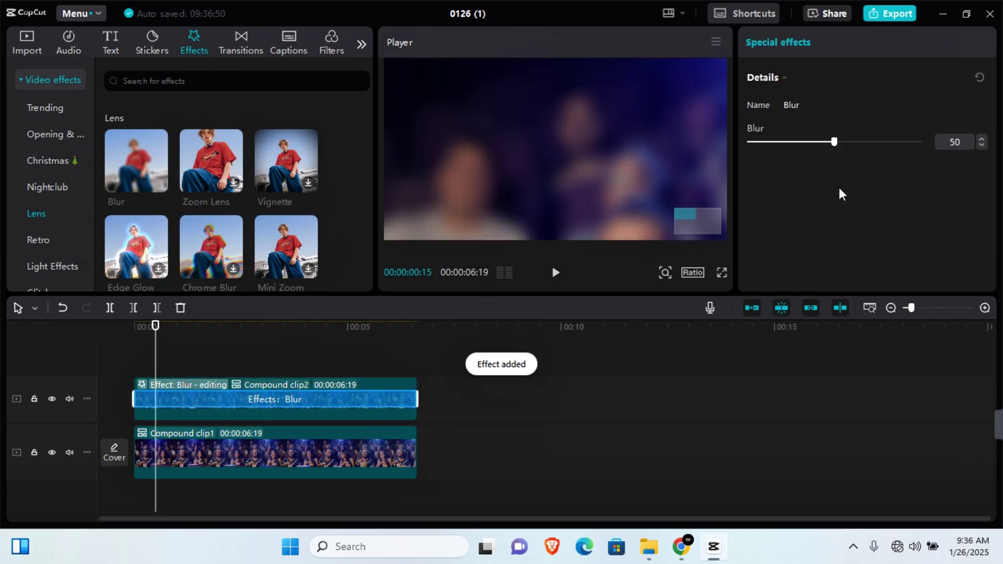
- Add a Circle mask to the upper compound clip and fit it as an oval around the mustached back-row man's face
{"action": "left_click", "coordinate": [399, 408]}
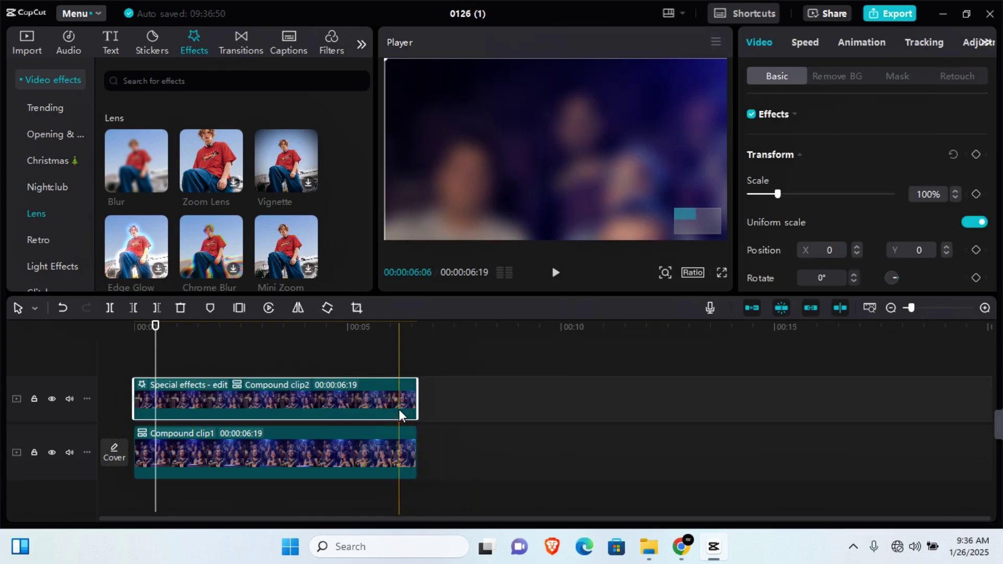
{"action": "left_click", "coordinate": [897, 76]}
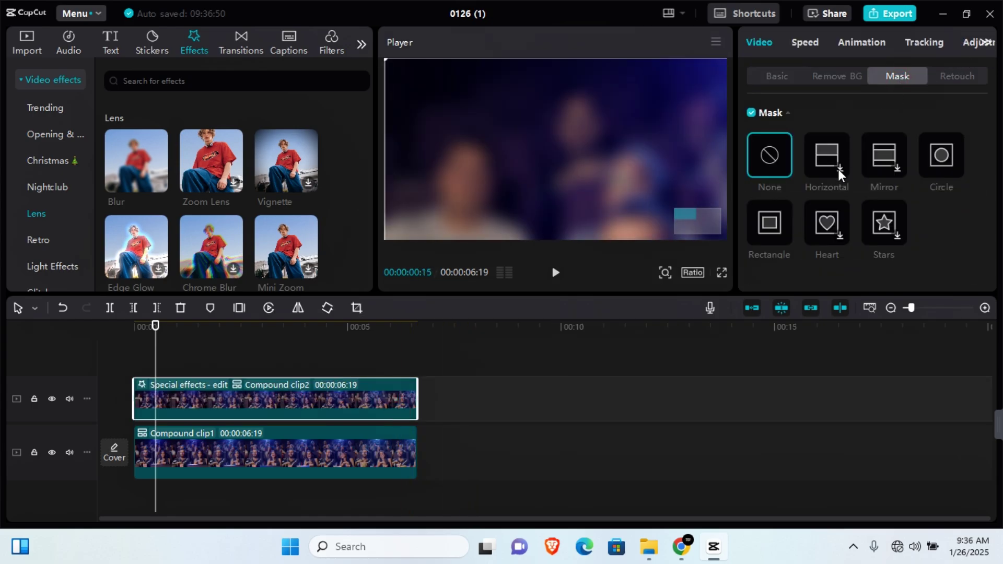
{"action": "left_click", "coordinate": [942, 158]}
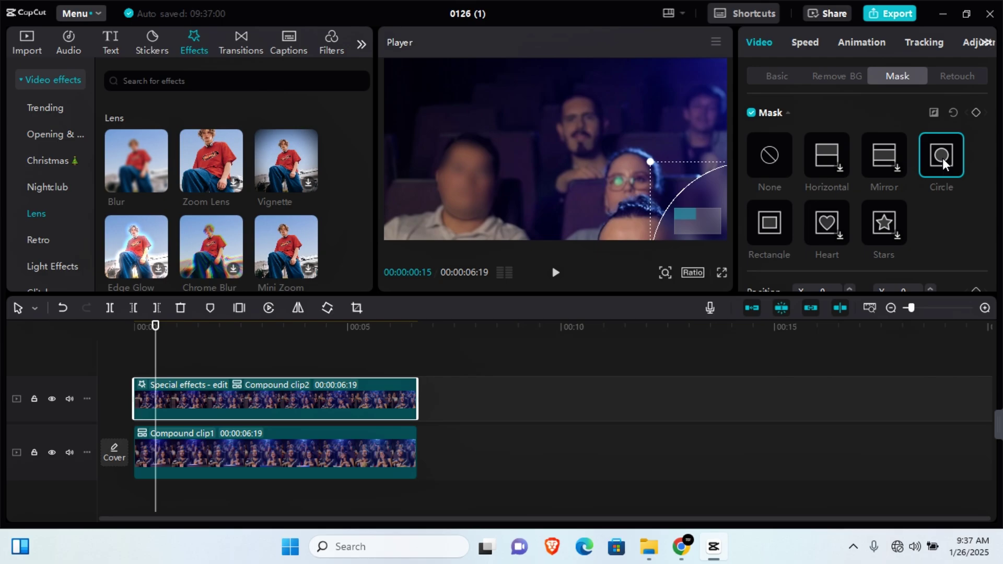
{"action": "left_click_drag", "start_coordinate": [712, 185], "coordinate": [550, 124]}
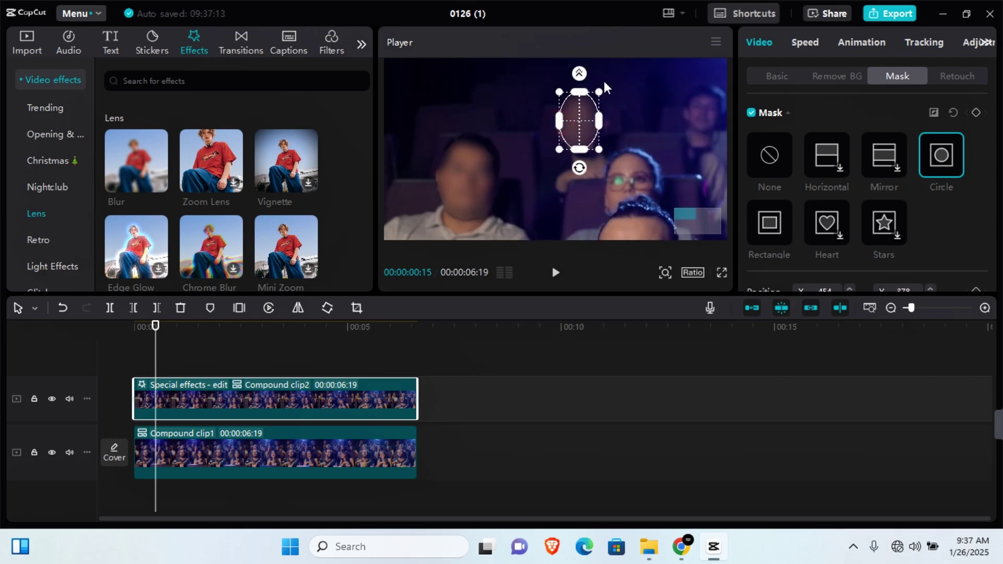
{"action": "left_click_drag", "start_coordinate": [577, 97], "coordinate": [577, 98]}
- Add a mask keyframe on the upper compound clip at 00:00:00:22
{"action": "left_click", "coordinate": [134, 360]}
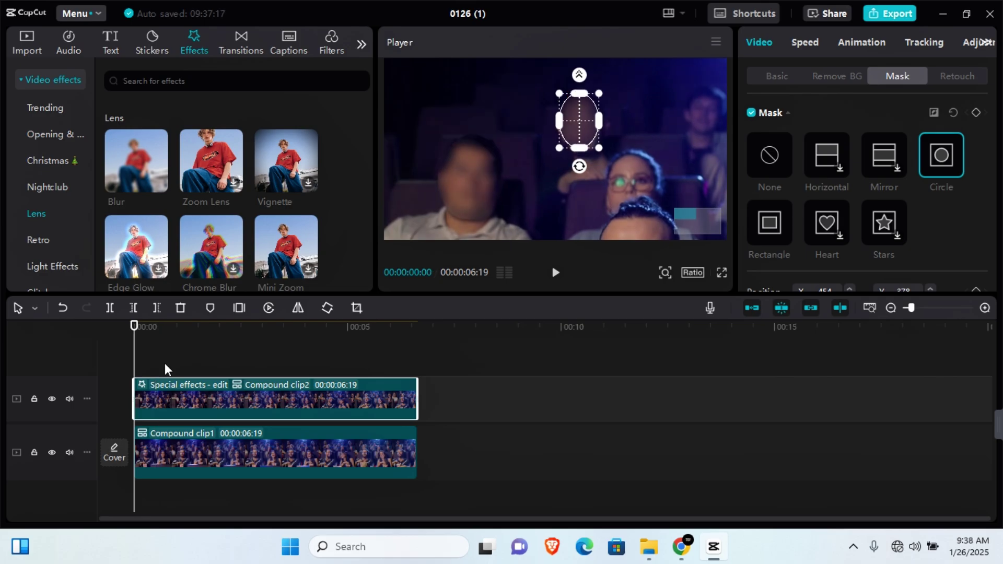
{"action": "left_click", "coordinate": [137, 372]}
{"action": "key", "text": "Right"}
{"action": "key", "text": "Right"}
{"action": "key", "text": "Right"}
{"action": "key", "text": "Right"}
{"action": "key", "text": "Right"}
{"action": "key", "text": "Right"}
{"action": "key", "text": "Right"}
{"action": "key", "text": "Right"}
{"action": "key", "text": "Right"}
{"action": "key", "text": "Right"}
{"action": "key", "text": "Right"}
{"action": "key", "text": "Right"}
{"action": "key", "text": "Right"}
{"action": "key", "text": "Right"}
{"action": "key", "text": "Right"}
{"action": "key", "text": "Right"}
{"action": "key", "text": "Right"}
{"action": "key", "text": "Right"}
{"action": "key", "text": "Right"}
{"action": "key", "text": "Right"}
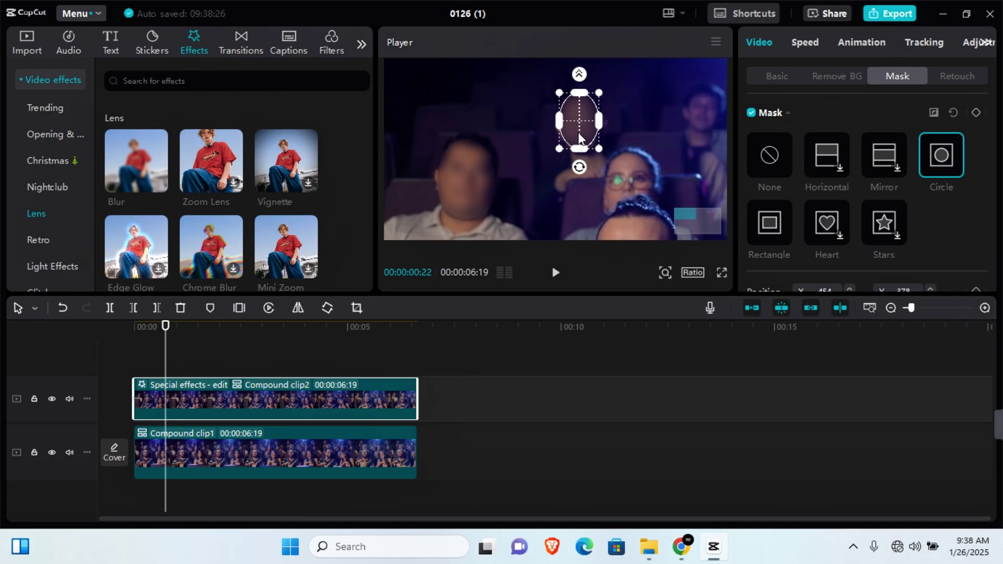
{"action": "left_click", "coordinate": [976, 112]}
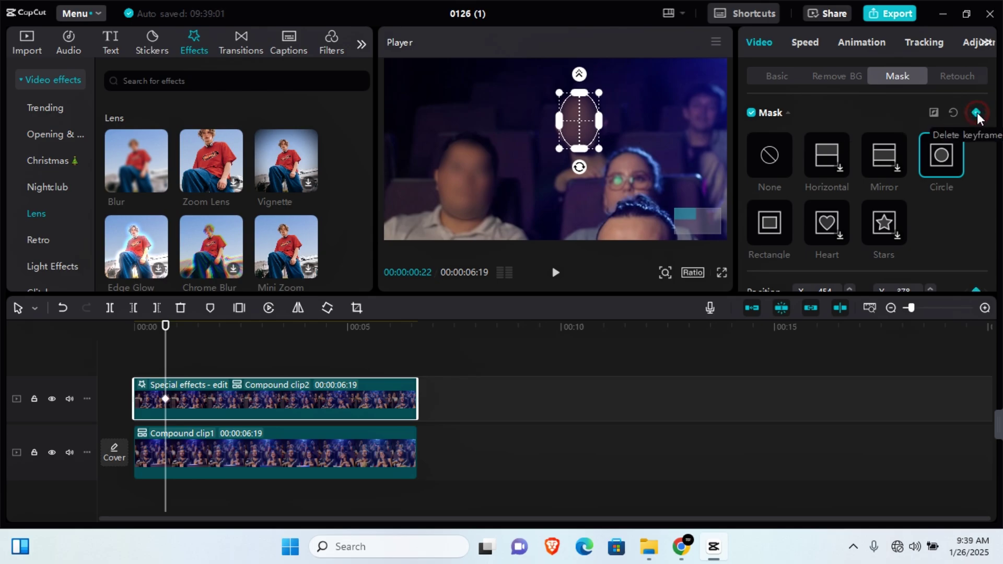
- Keyframe the mask at points after 00:00:00:22, shifting it to follow the back-row man's face through the clip
{"action": "key", "text": "Right"}
{"action": "key", "text": "Right"}
{"action": "key", "text": "Right"}
{"action": "key", "text": "Right"}
{"action": "key", "text": "Right"}
{"action": "left_click_drag", "start_coordinate": [577, 121], "coordinate": [577, 119]}
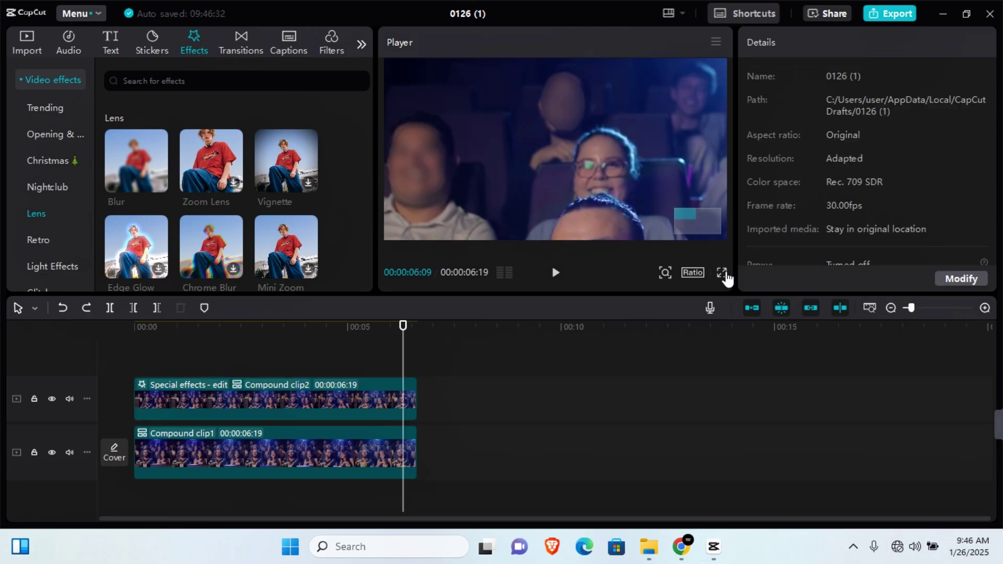
- Play the video full screen to check the blur on both men's faces
{"action": "left_click", "coordinate": [721, 272]}
{"action": "key", "text": "space"}
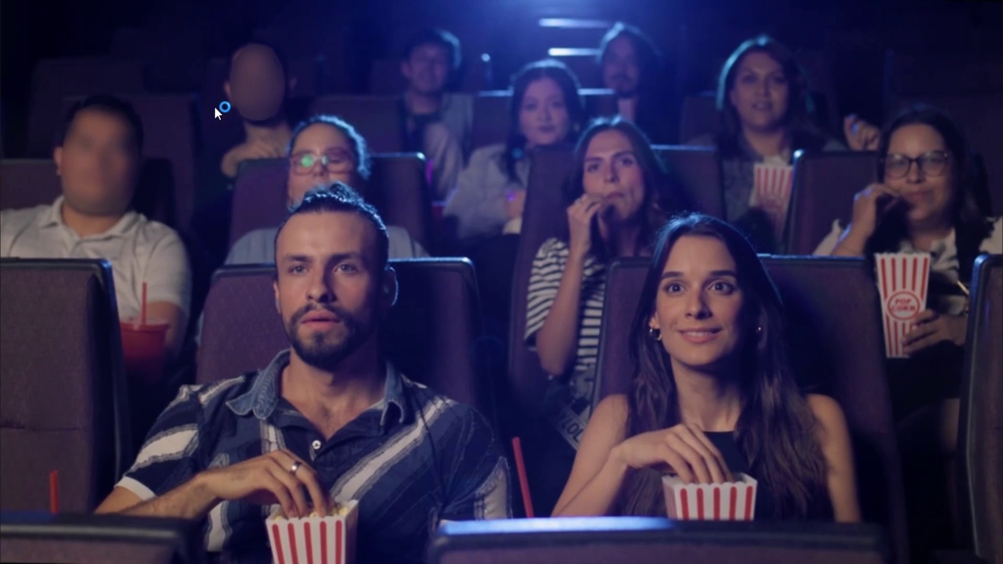
{"action": "key", "text": "Escape"}
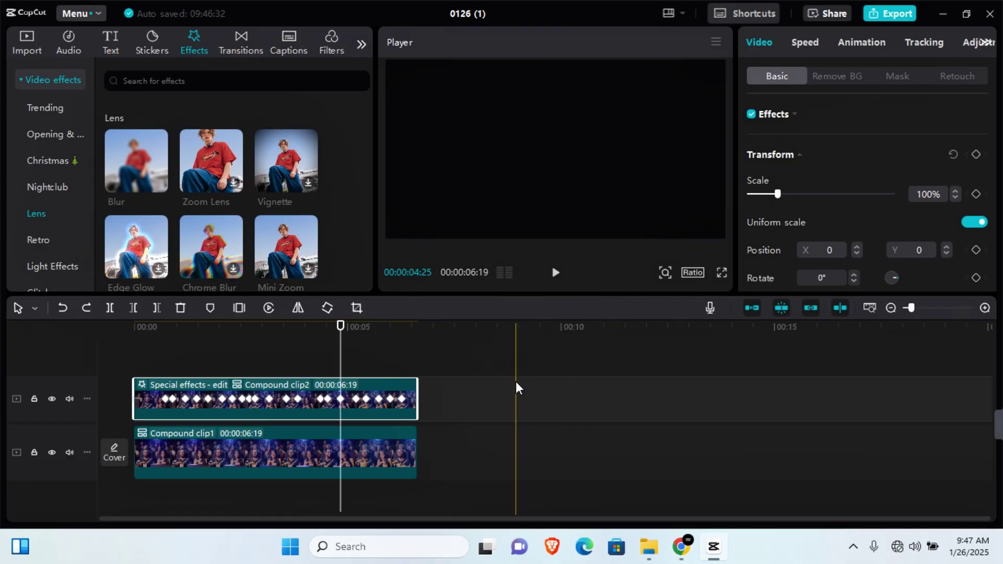
- Combine the second masked blur clip and the compound clip below it into a new compound clip
{"action": "left_click", "coordinate": [459, 396]}
{"action": "left_click_drag", "start_coordinate": [458, 397], "coordinate": [339, 475]}
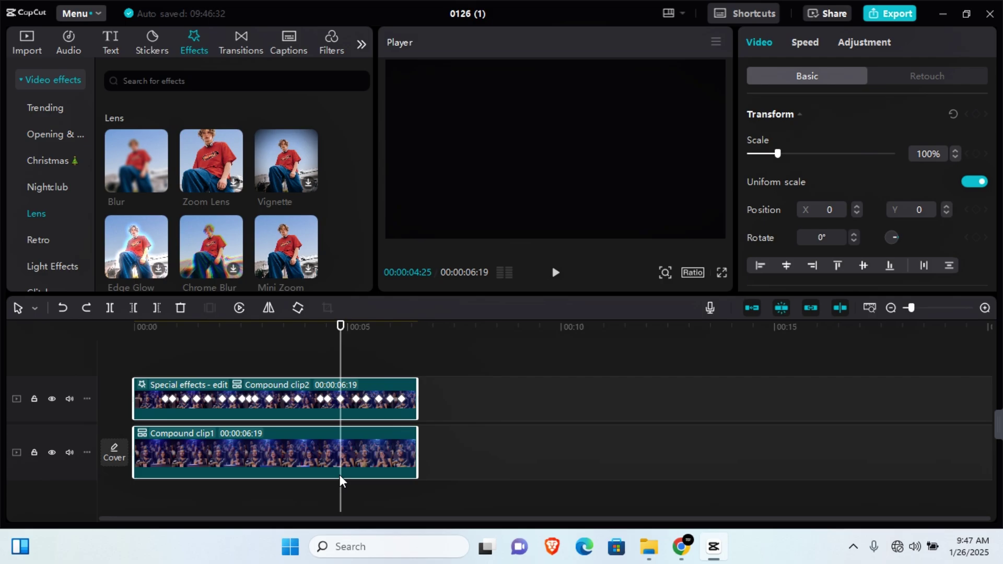
{"action": "key", "text": "alt+g"}
- Pre-process the new compound clip containing both blurred faces
{"action": "left_click", "coordinate": [288, 434]}
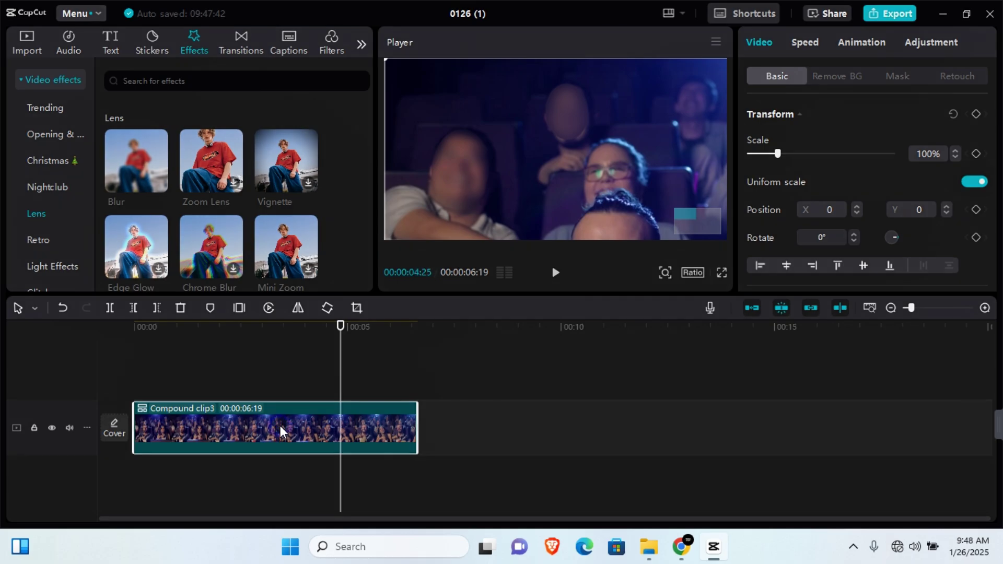
{"action": "right_click", "coordinate": [279, 425]}
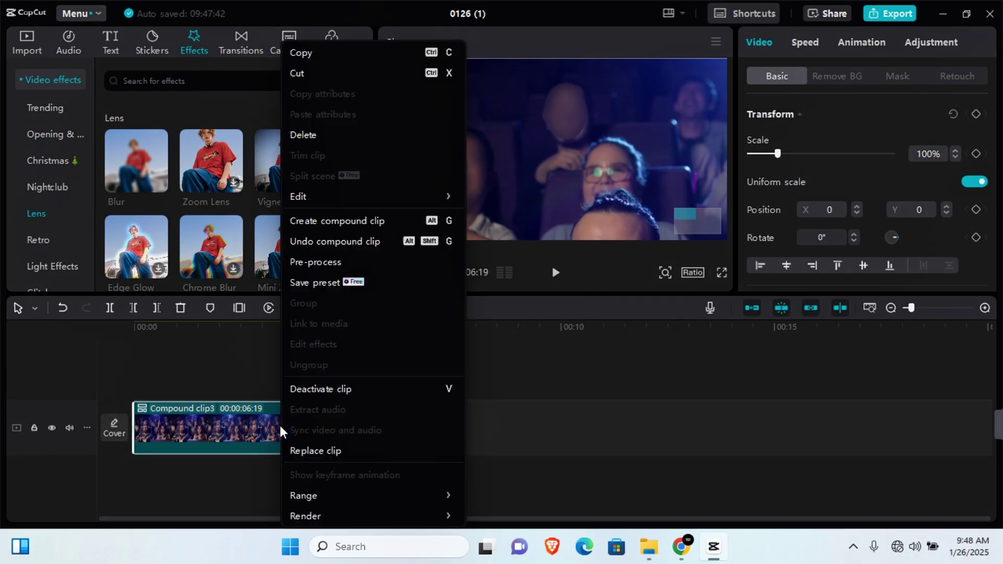
{"action": "left_click", "coordinate": [333, 267]}
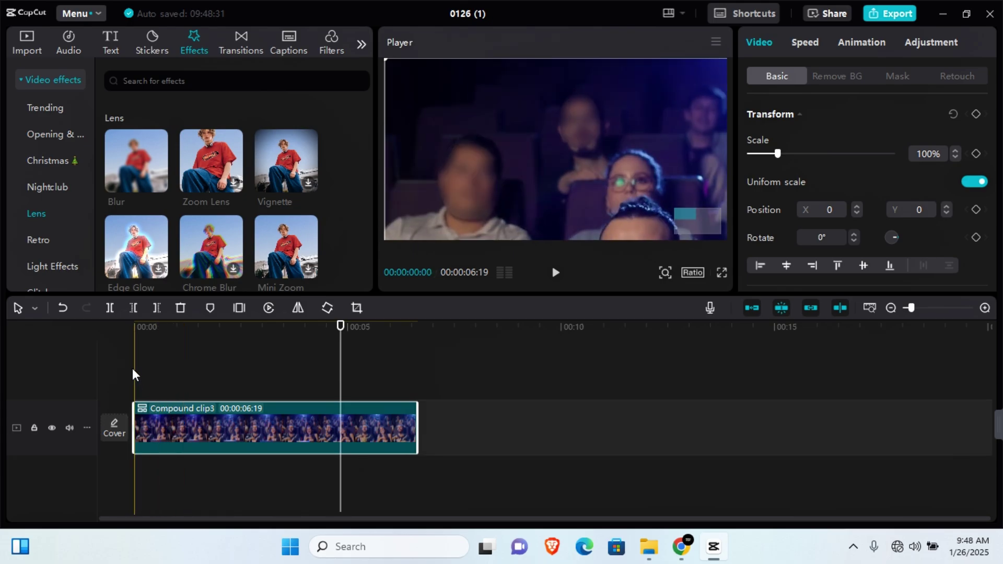
- Duplicate the two-face compound clip onto the track above and apply the Blur lens effect to the upper copy
{"action": "key", "text": "ctrl+v"}
{"action": "left_click_drag", "start_coordinate": [136, 161], "coordinate": [211, 397]}
{"action": "left_click_drag", "start_coordinate": [212, 397], "coordinate": [211, 397]}
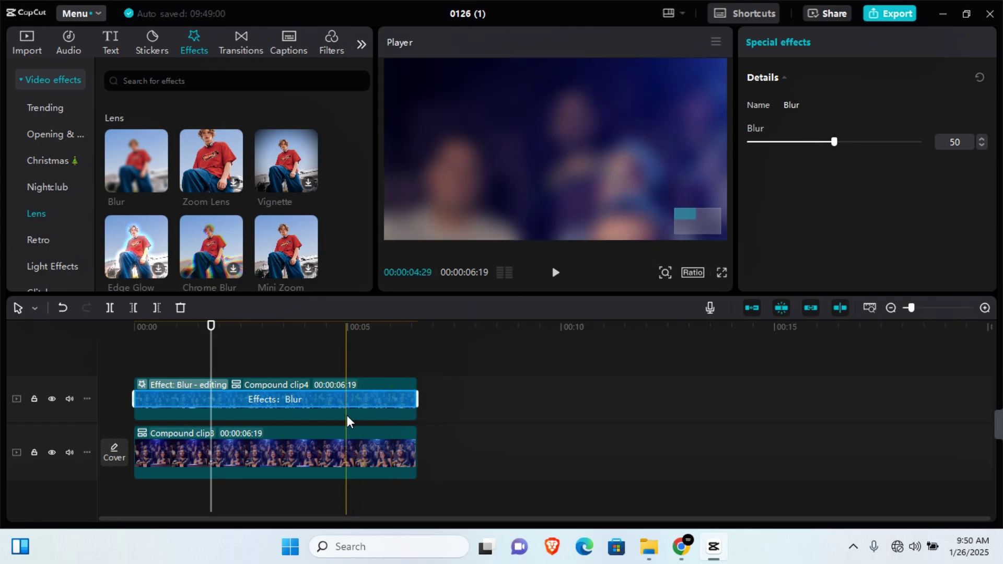
- Add a Circle mask to the upper copy and fit it as a tilted oval over the face of the woman with glasses
{"action": "left_click", "coordinate": [347, 416]}
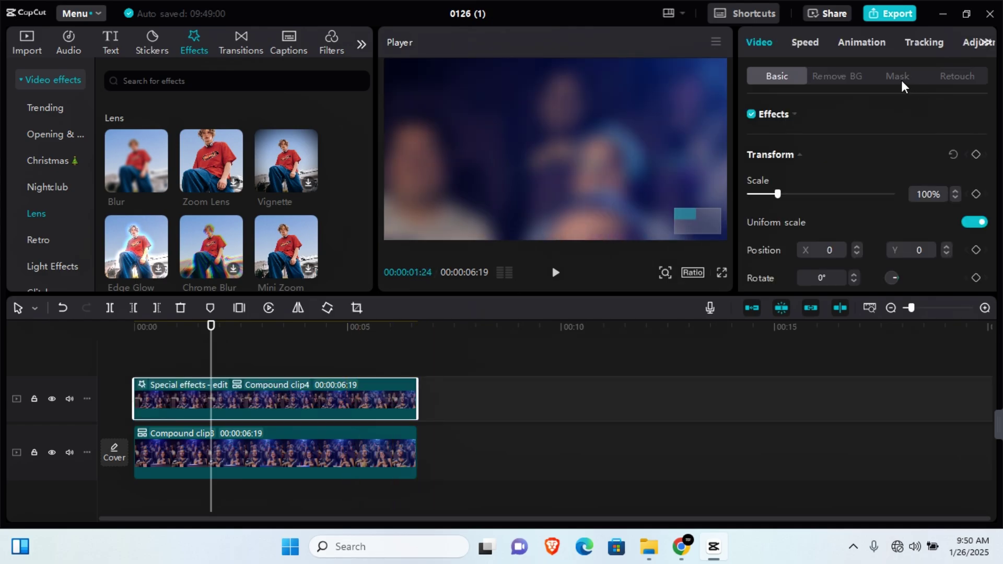
{"action": "left_click", "coordinate": [901, 79]}
{"action": "left_click", "coordinate": [943, 155]}
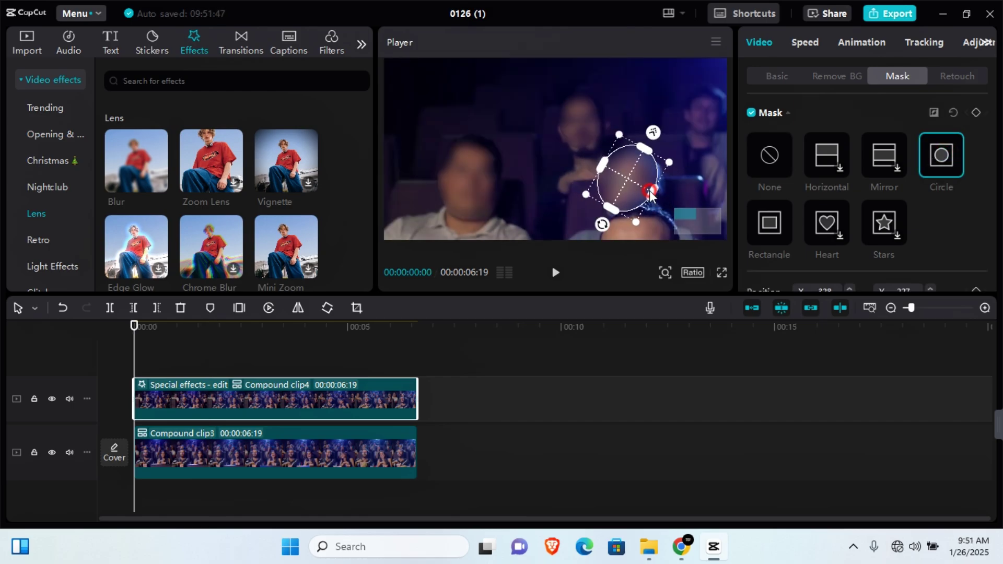
{"action": "left_click_drag", "start_coordinate": [646, 187], "coordinate": [646, 194]}
{"action": "key", "text": "Right"}
{"action": "key", "text": "Right"}
{"action": "key", "text": "Right"}
{"action": "key", "text": "Right"}
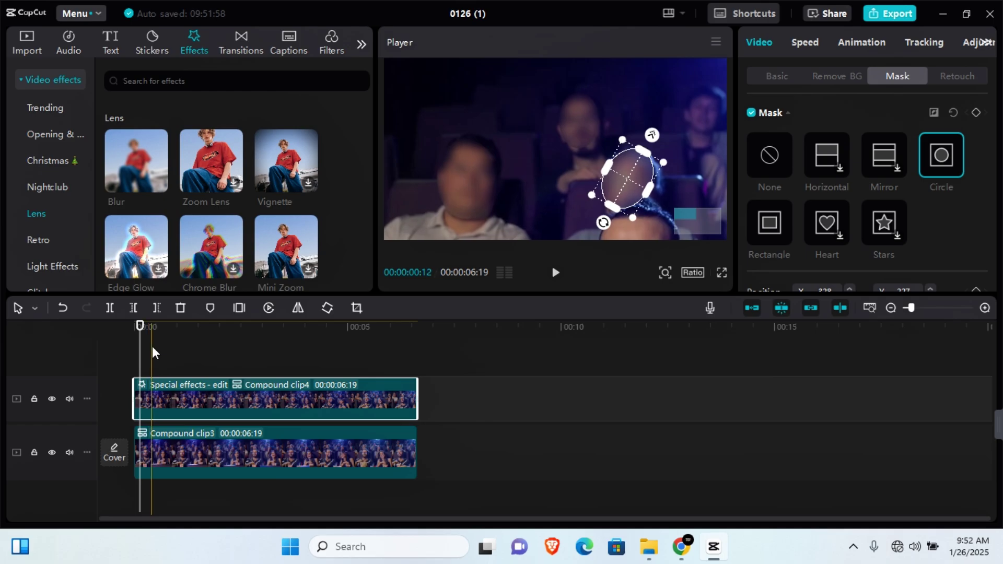
- Combine the clip masked over the woman's face and the clip below it into one compound clip
{"action": "left_click", "coordinate": [456, 366]}
{"action": "left_click", "coordinate": [324, 472]}
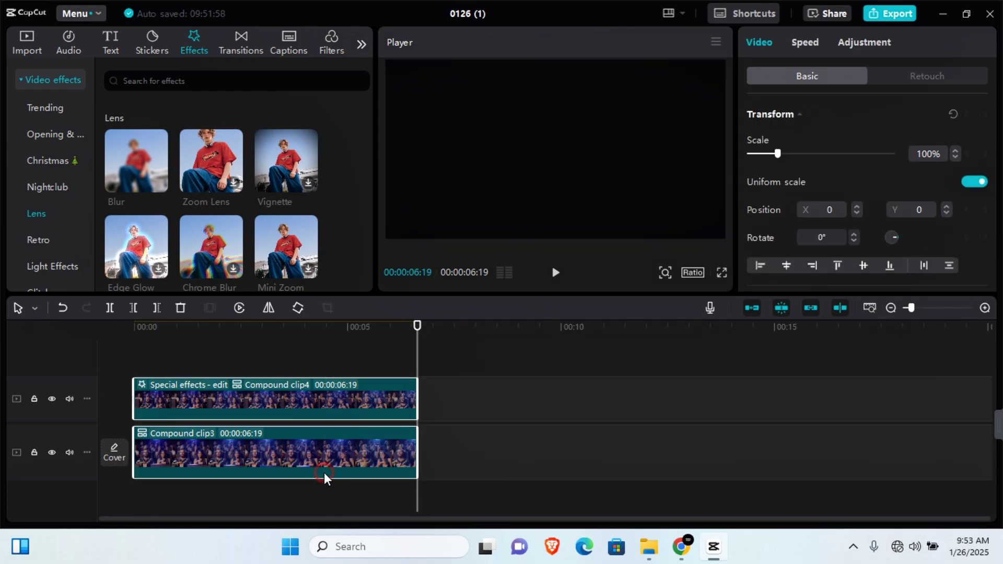
{"action": "right_click", "coordinate": [220, 403]}
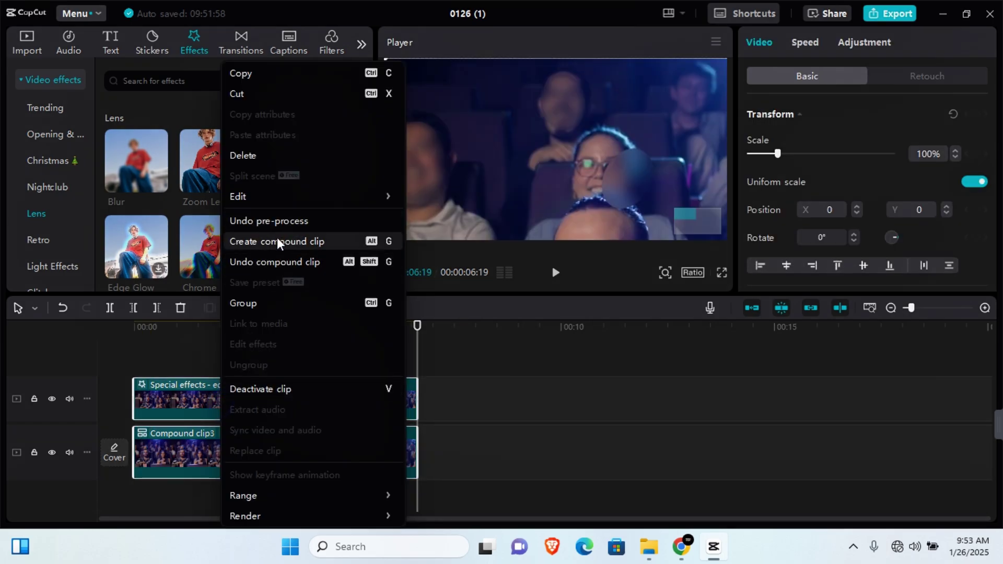
{"action": "left_click", "coordinate": [277, 241]}
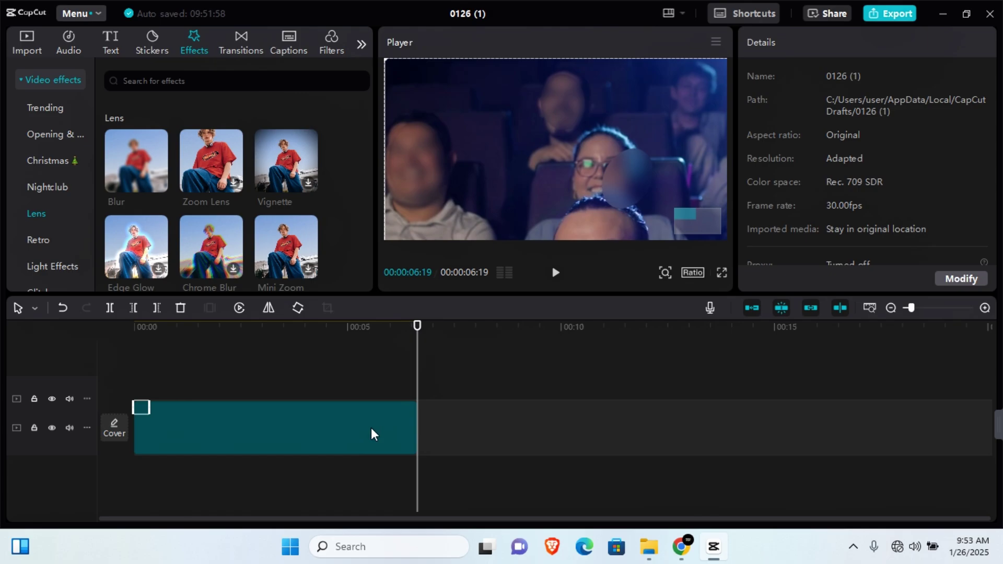